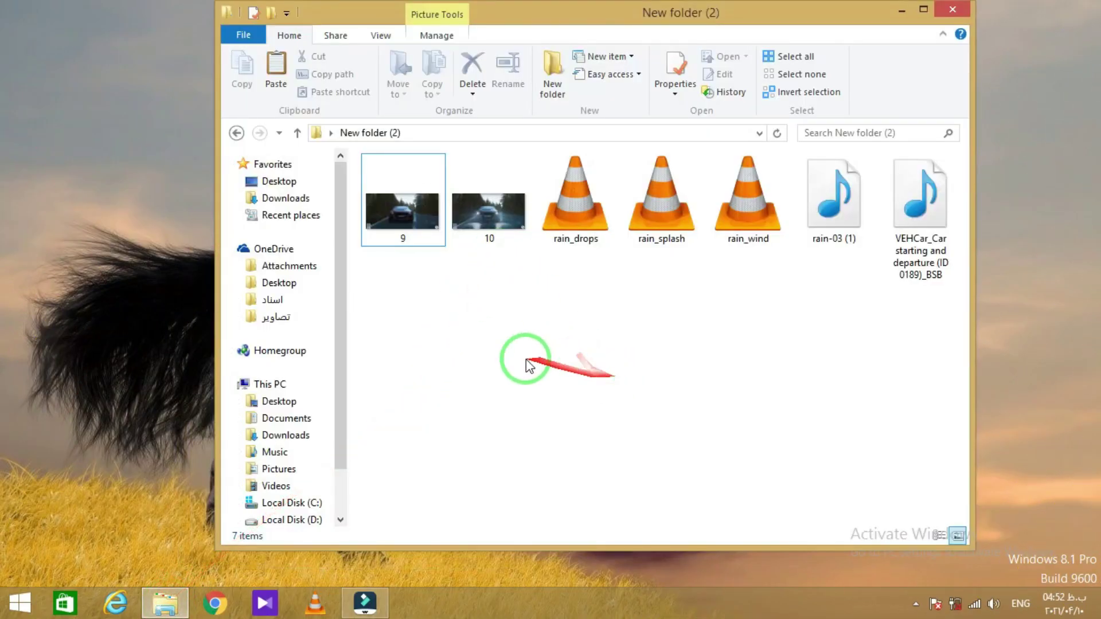
# Preview renders 9 and 10 full size in the photo viewer
pyautogui.click(408, 221)
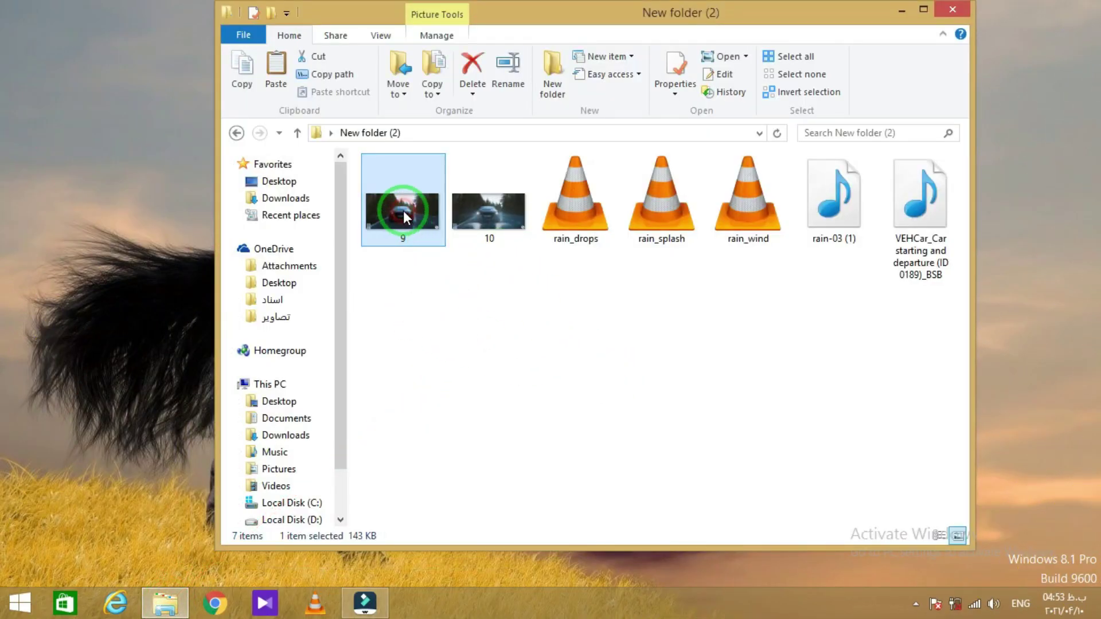
pyautogui.doubleClick(404, 212)
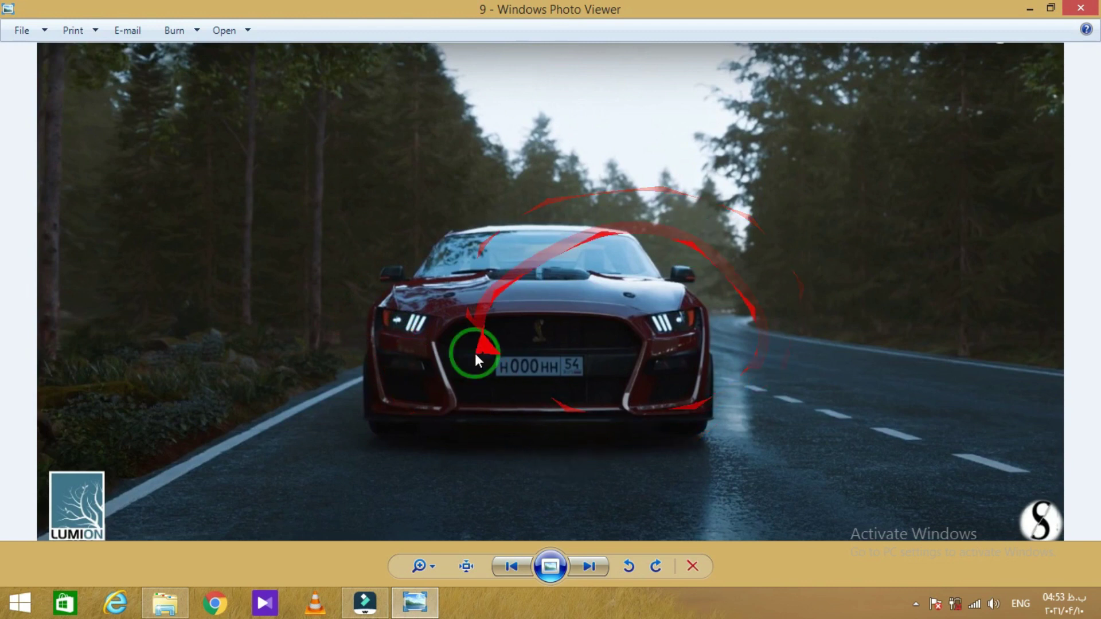
pyautogui.click(581, 563)
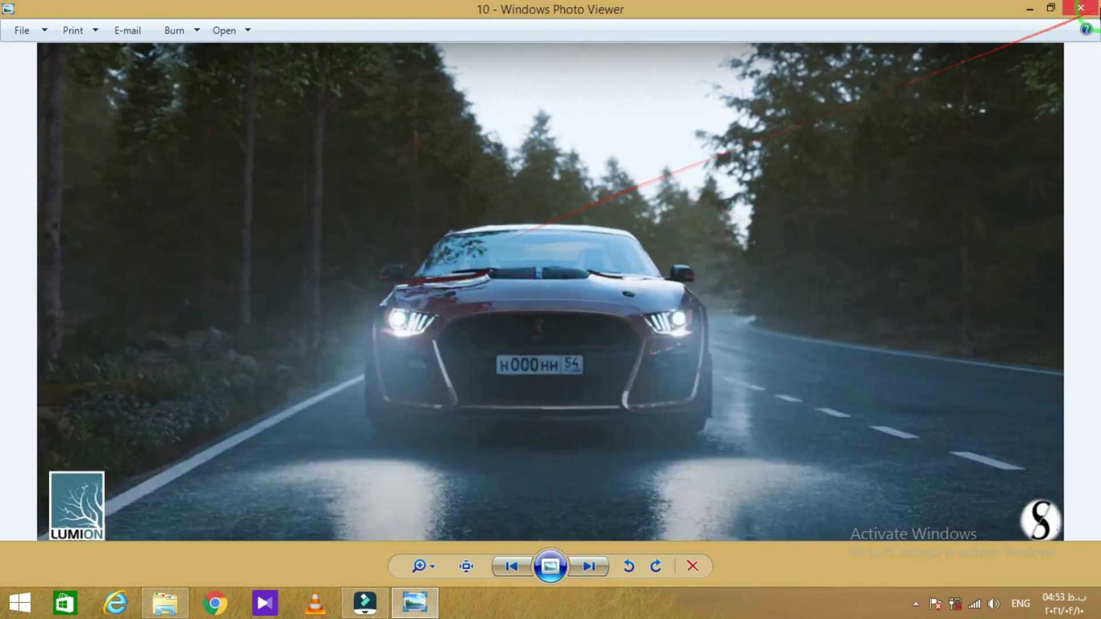
pyautogui.click(1081, 8)
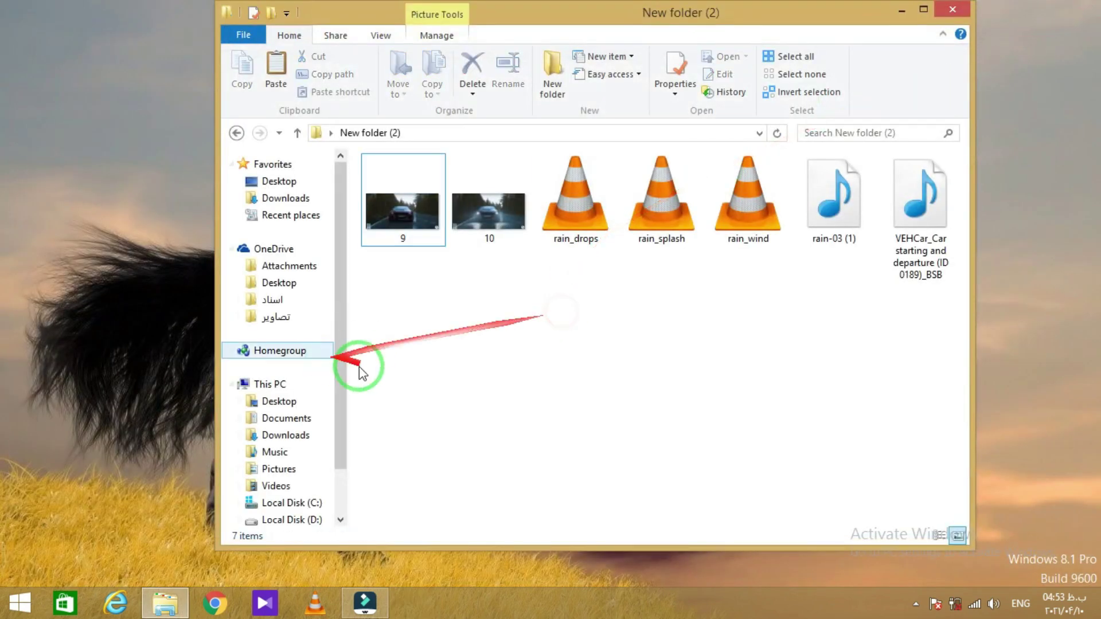
# Check the details of the rain_drops, rain_splash and rain_wind clips
pyautogui.click(577, 244)
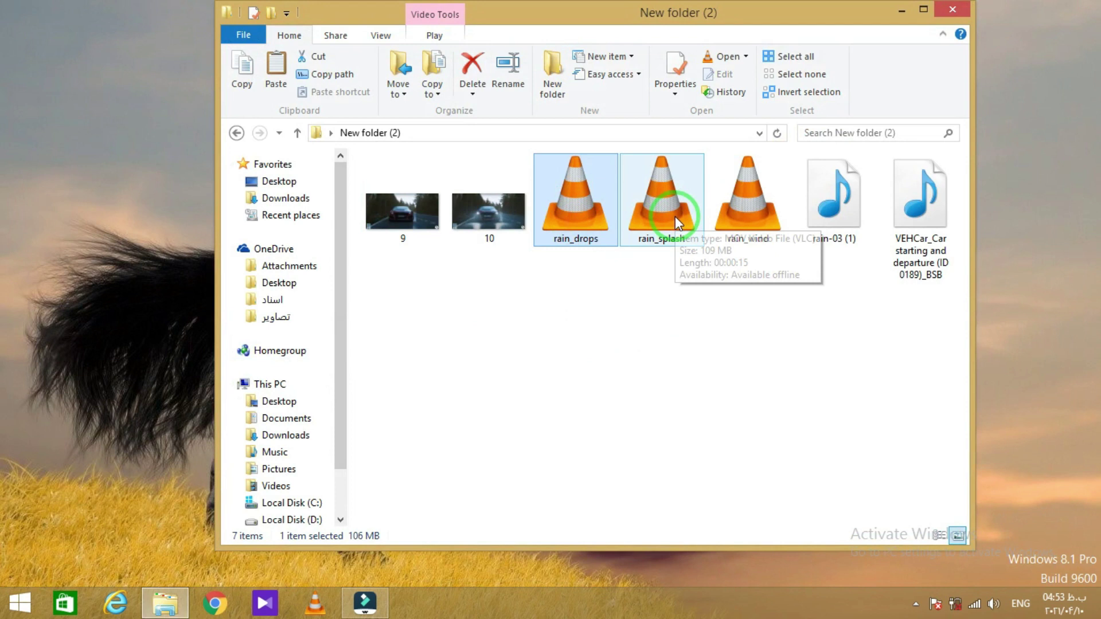
pyautogui.click(676, 221)
pyautogui.click(731, 315)
pyautogui.click(749, 184)
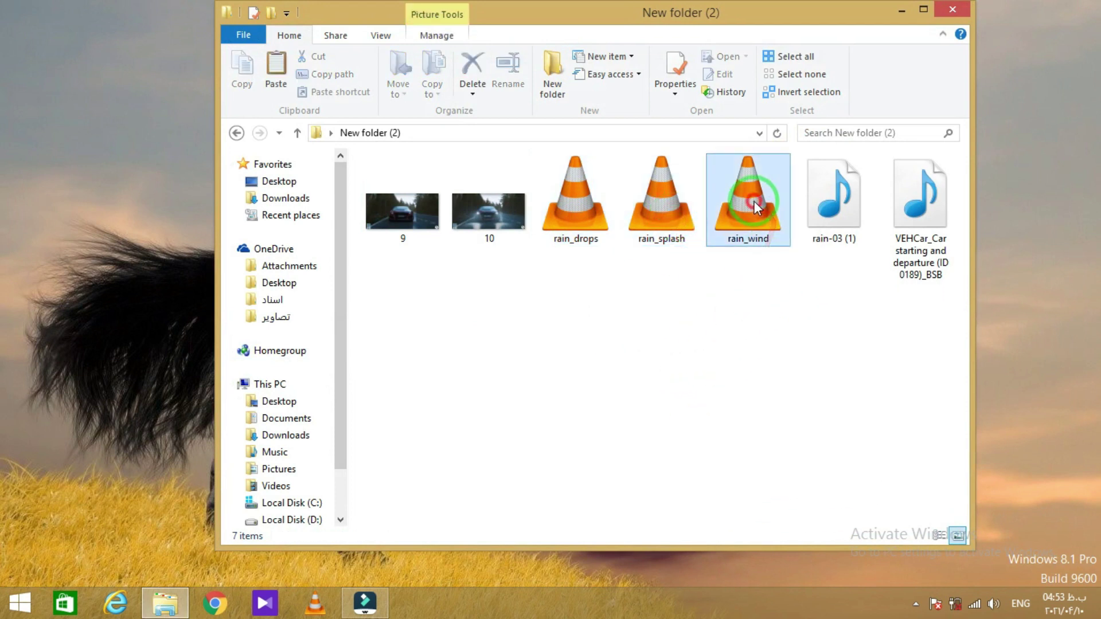
pyautogui.click(808, 374)
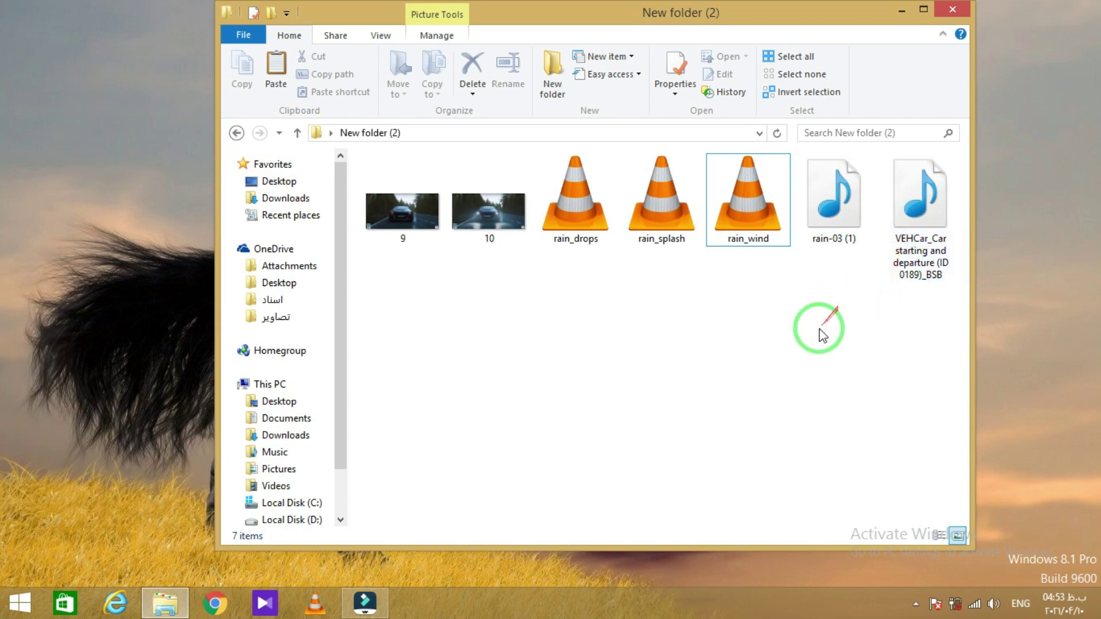
# Import all seven media files from the folder into Filmora's Project Media
pyautogui.click(365, 604)
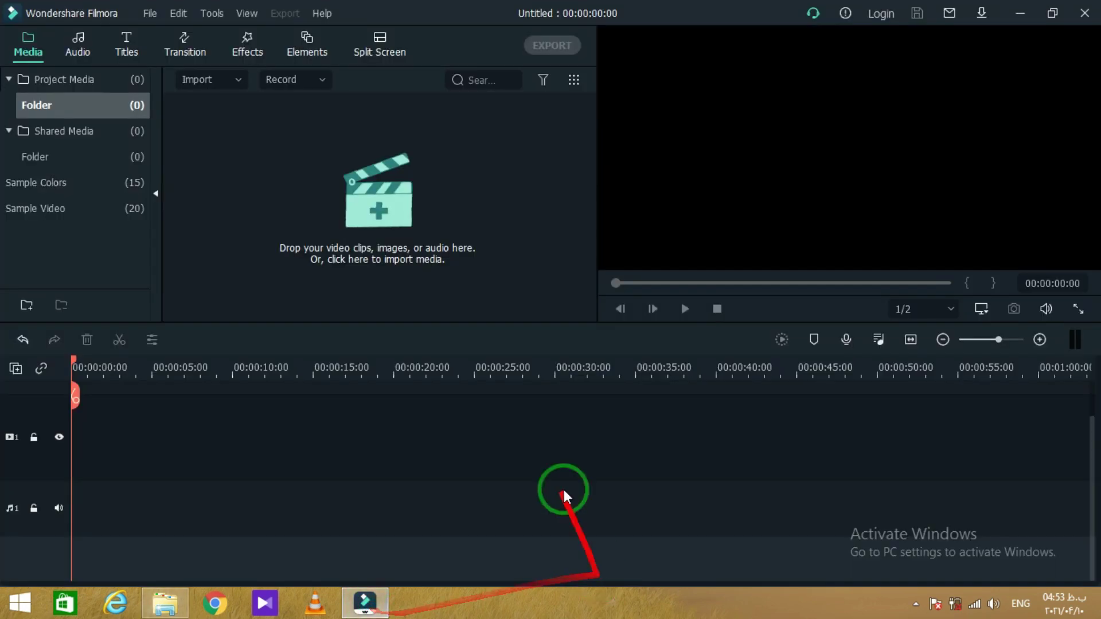
pyautogui.click(166, 602)
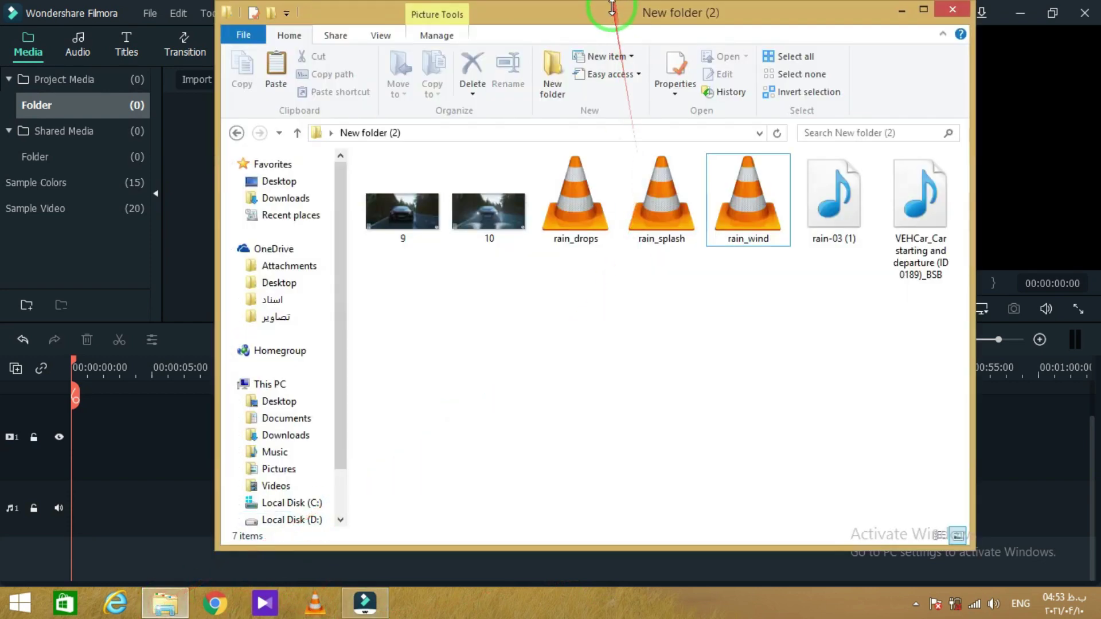
pyautogui.moveTo(614, 12); pyautogui.dragTo(456, 257)
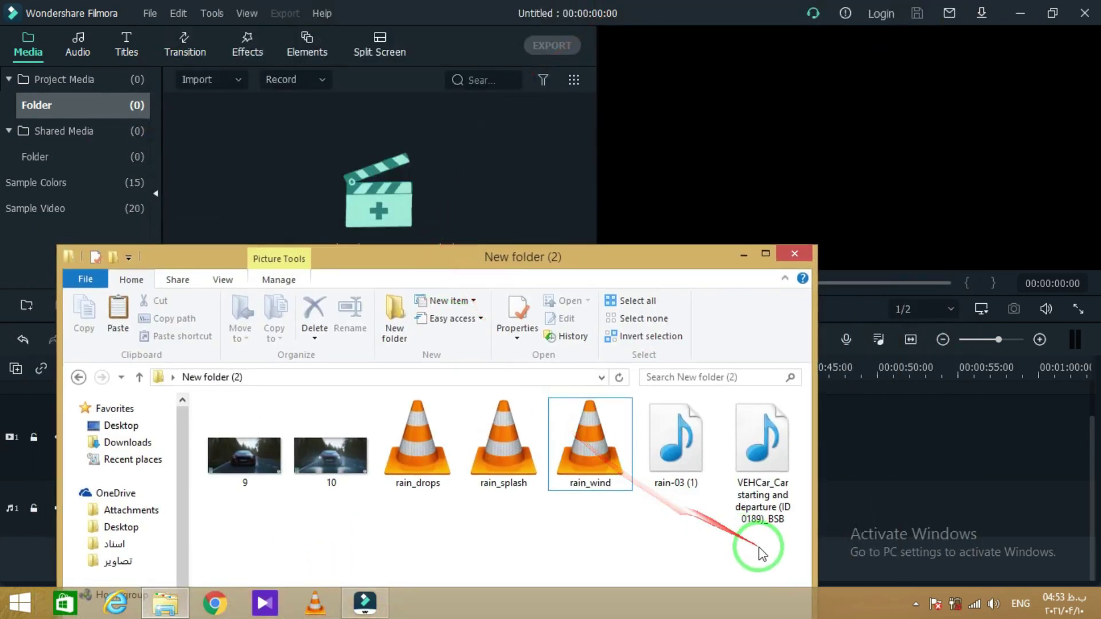
pyautogui.moveTo(752, 547); pyautogui.dragTo(295, 185)
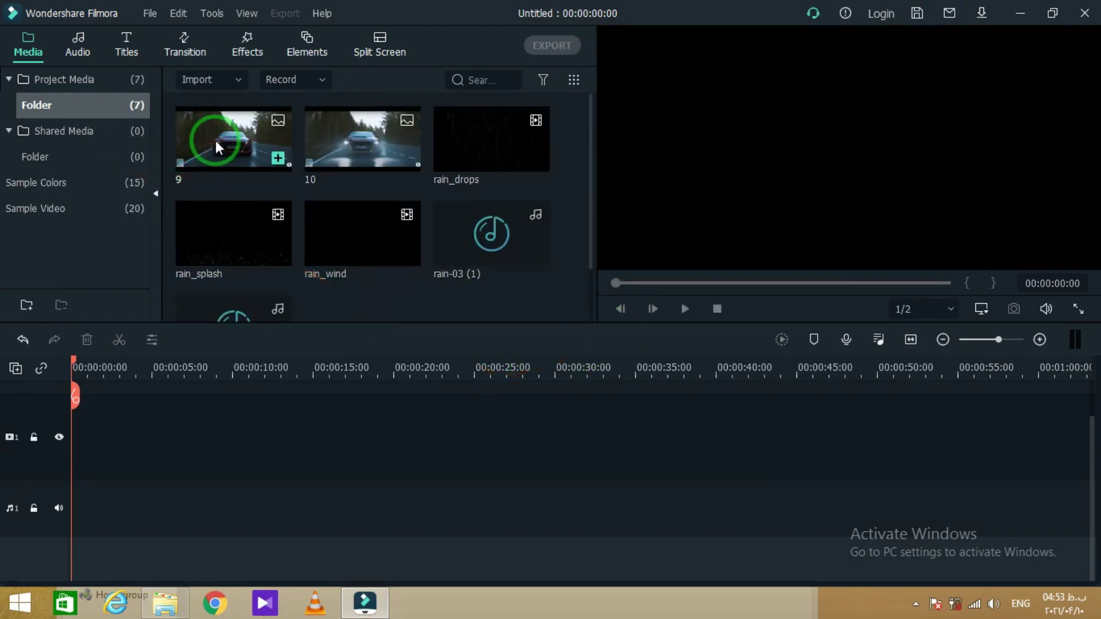
# Place render 9 at 0:00 and render 10 right after it on the video track
pyautogui.moveTo(218, 144); pyautogui.dragTo(65, 492)
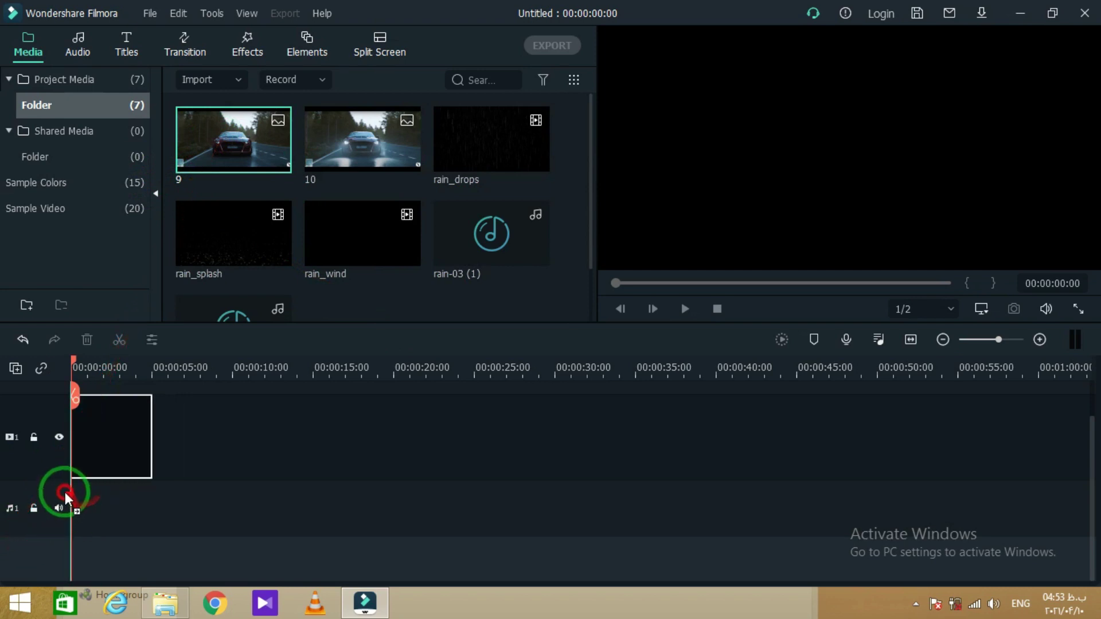
pyautogui.moveTo(352, 147); pyautogui.dragTo(162, 483)
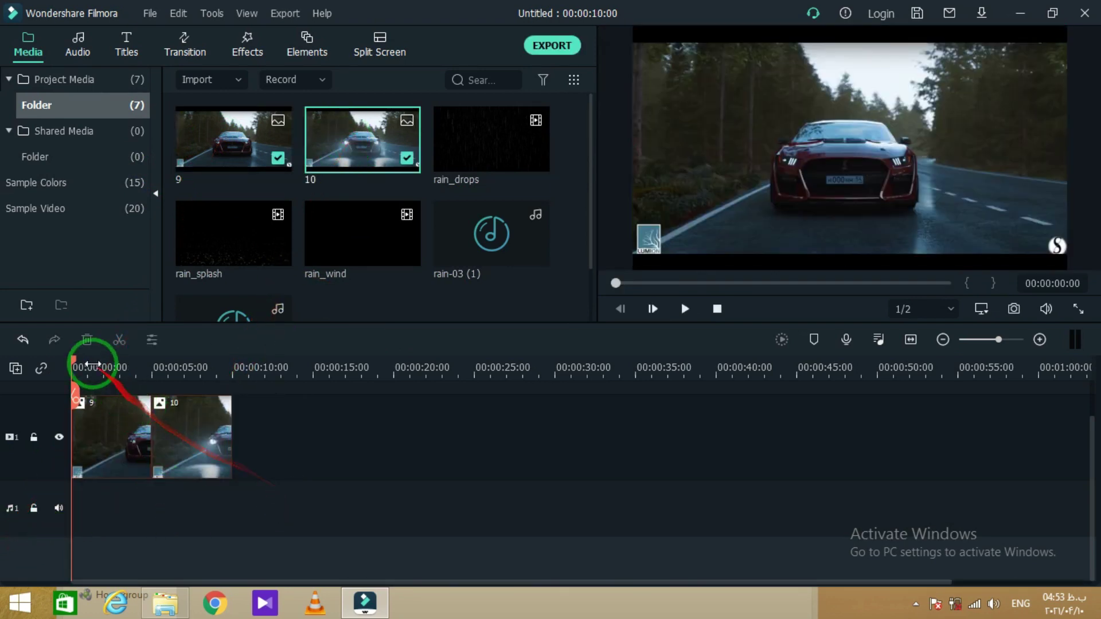
pyautogui.moveTo(80, 368); pyautogui.dragTo(143, 387)
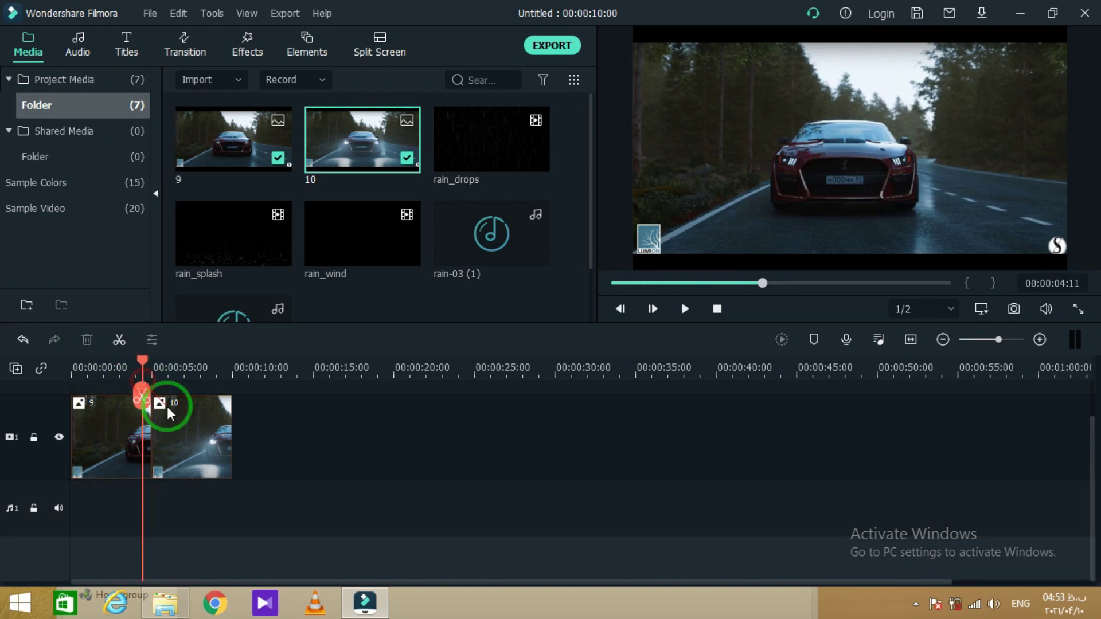
# Drop the Dissolve transition onto the join between renders 9 and 10
pyautogui.click(185, 46)
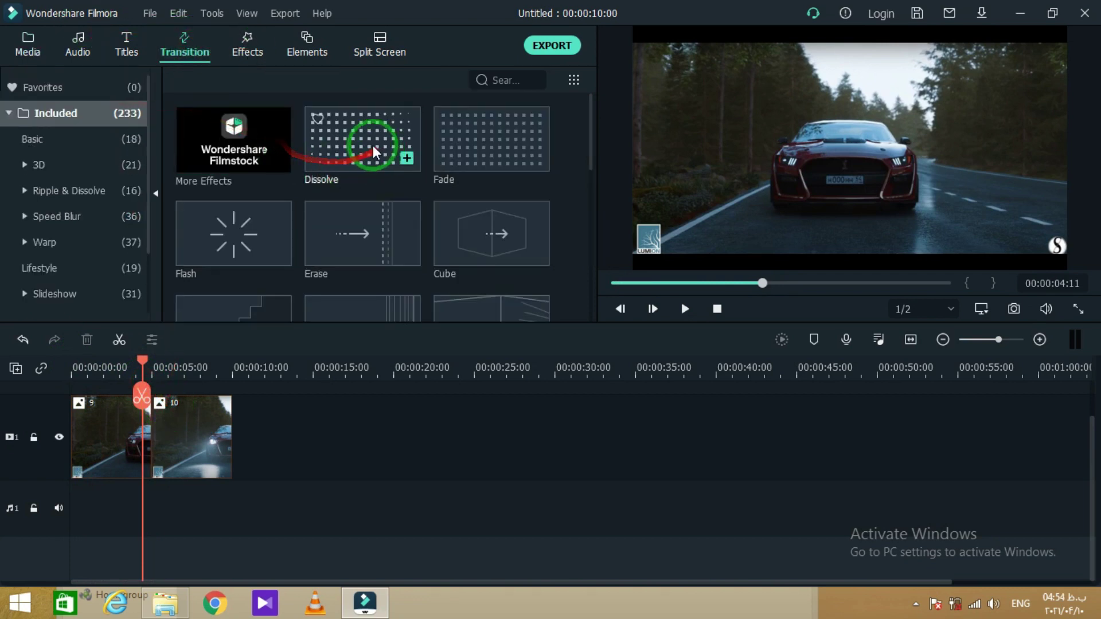
pyautogui.moveTo(355, 148); pyautogui.dragTo(149, 441)
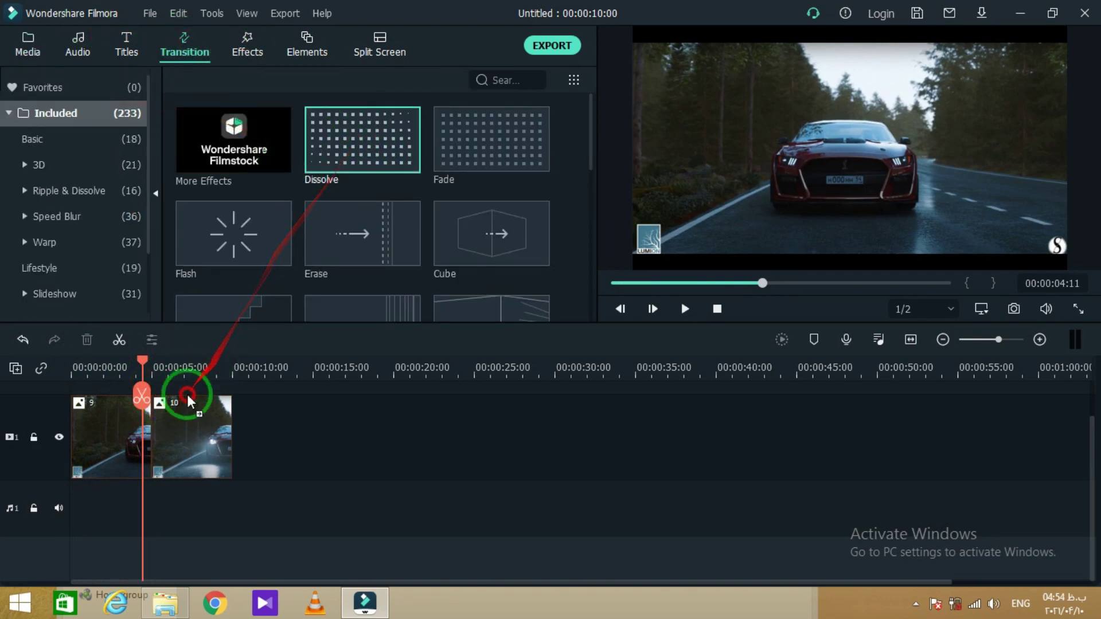
pyautogui.click(140, 392)
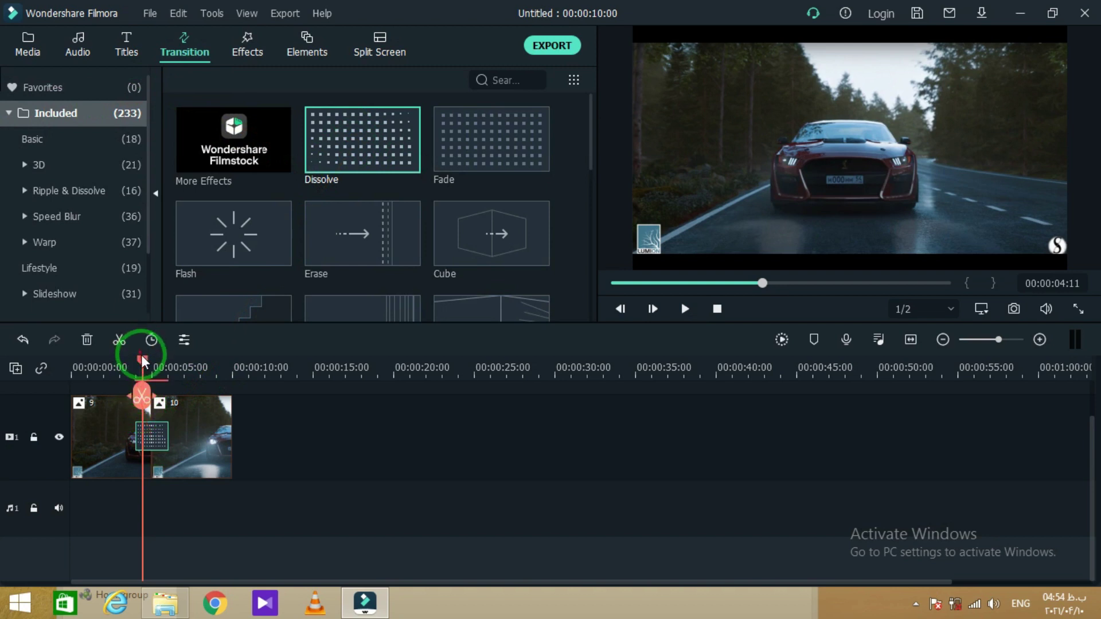
# Play back the sequence around the join to preview the dissolve
pyautogui.moveTo(142, 360)
pyautogui.mouseDown()
pyautogui.moveTo(170, 364)
pyautogui.moveTo(126, 360)
pyautogui.mouseUp()
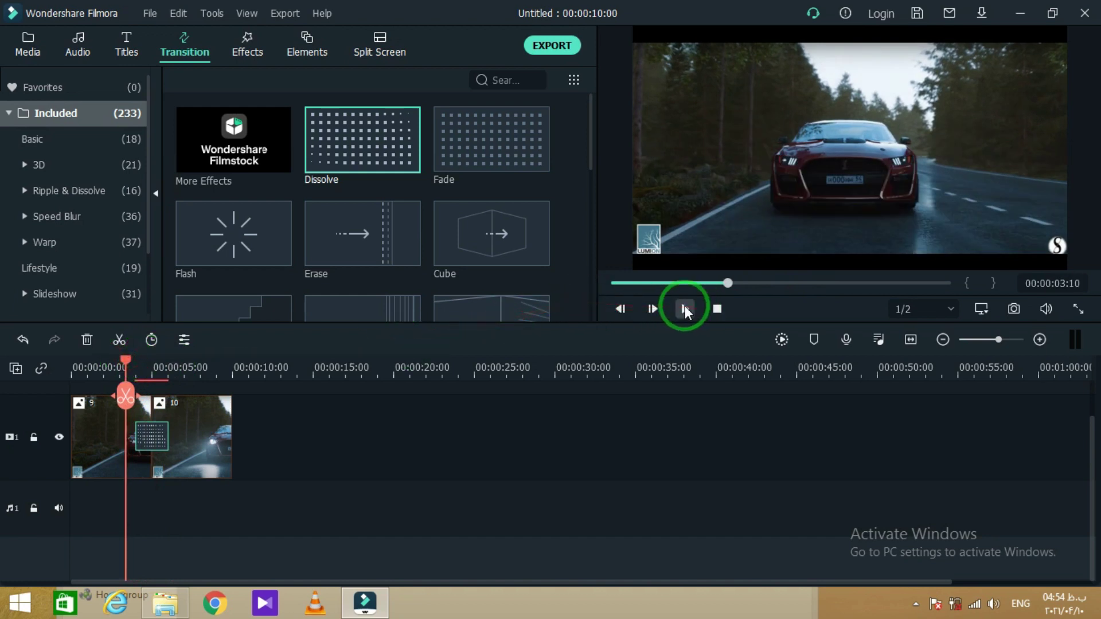
pyautogui.click(685, 307)
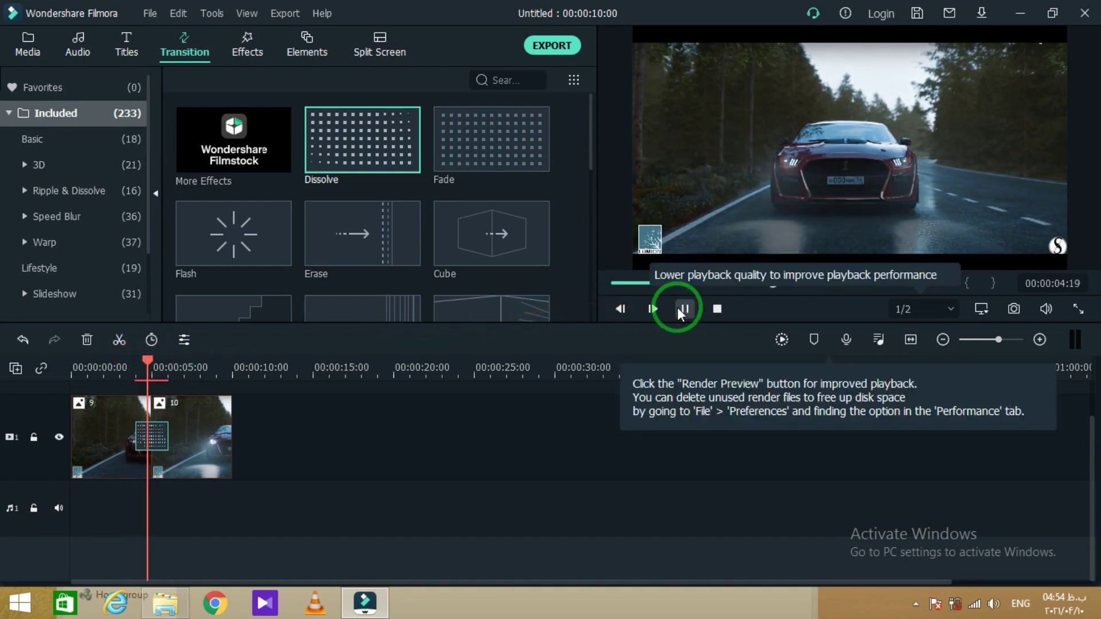
pyautogui.click(679, 308)
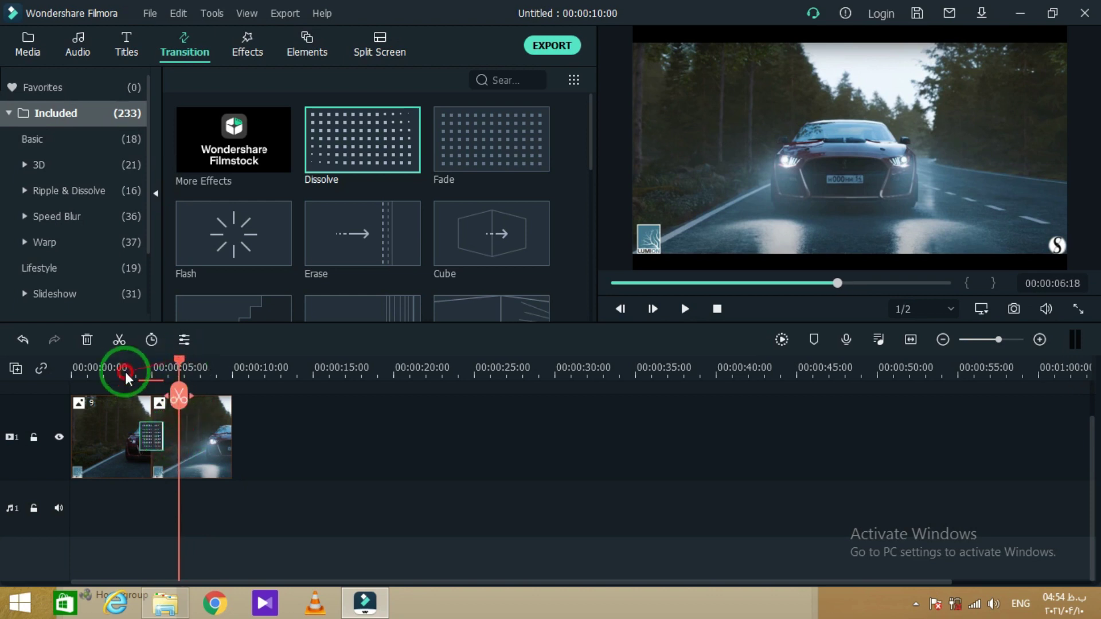
pyautogui.moveTo(125, 370); pyautogui.dragTo(131, 370)
pyautogui.click(683, 309)
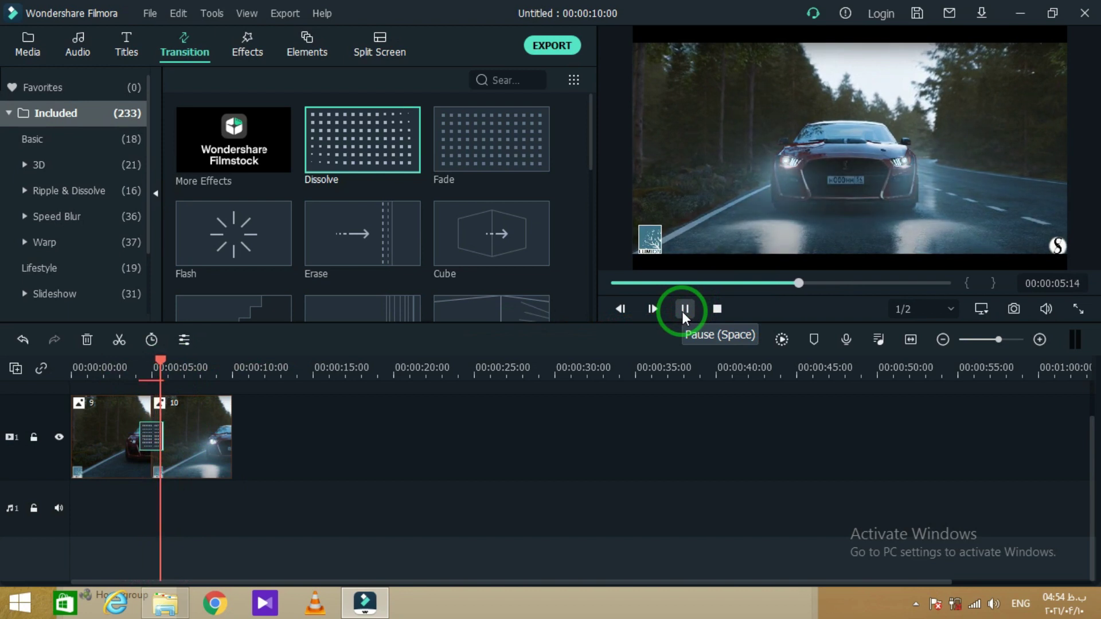
pyautogui.press('space')
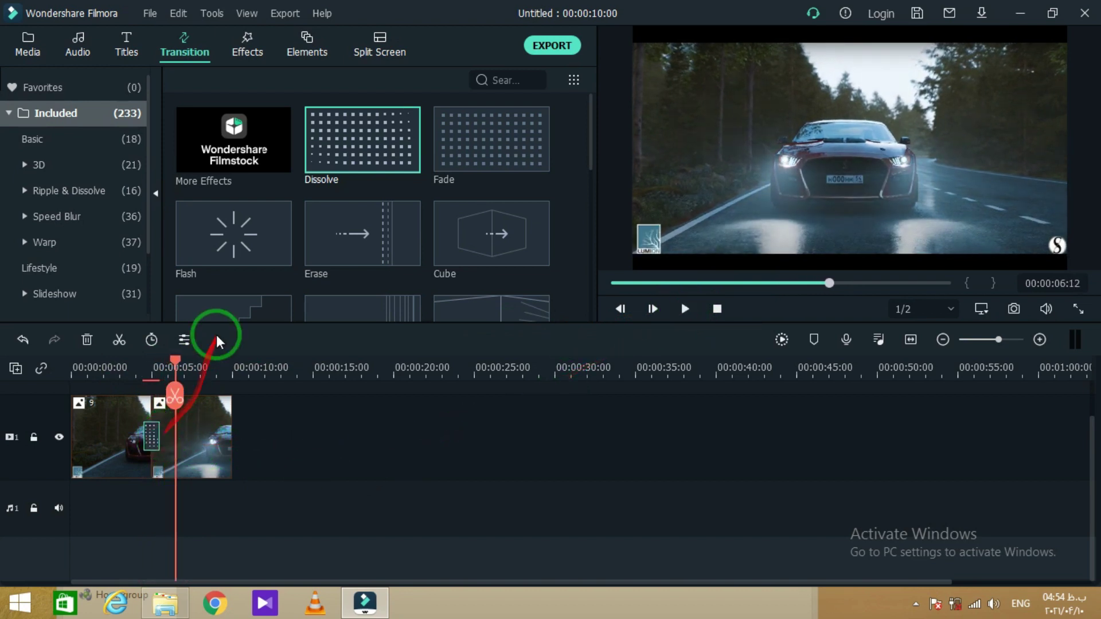
pyautogui.click(682, 310)
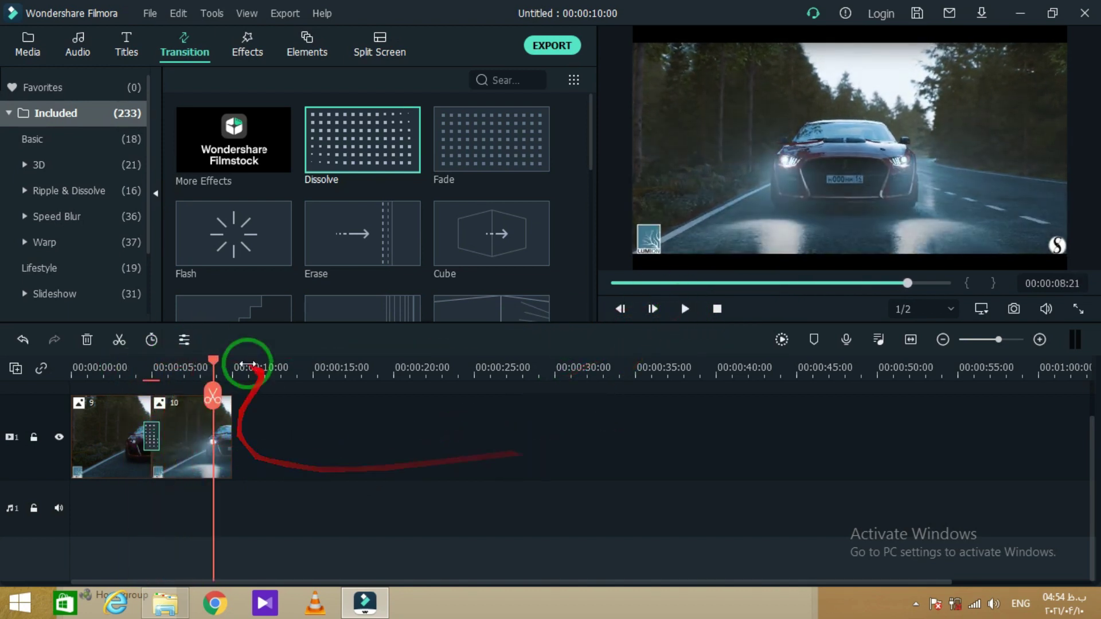
# Replay from near the start and park the playhead near 4 seconds
pyautogui.moveTo(253, 366); pyautogui.dragTo(139, 386)
pyautogui.scroll(3, 216, 413)
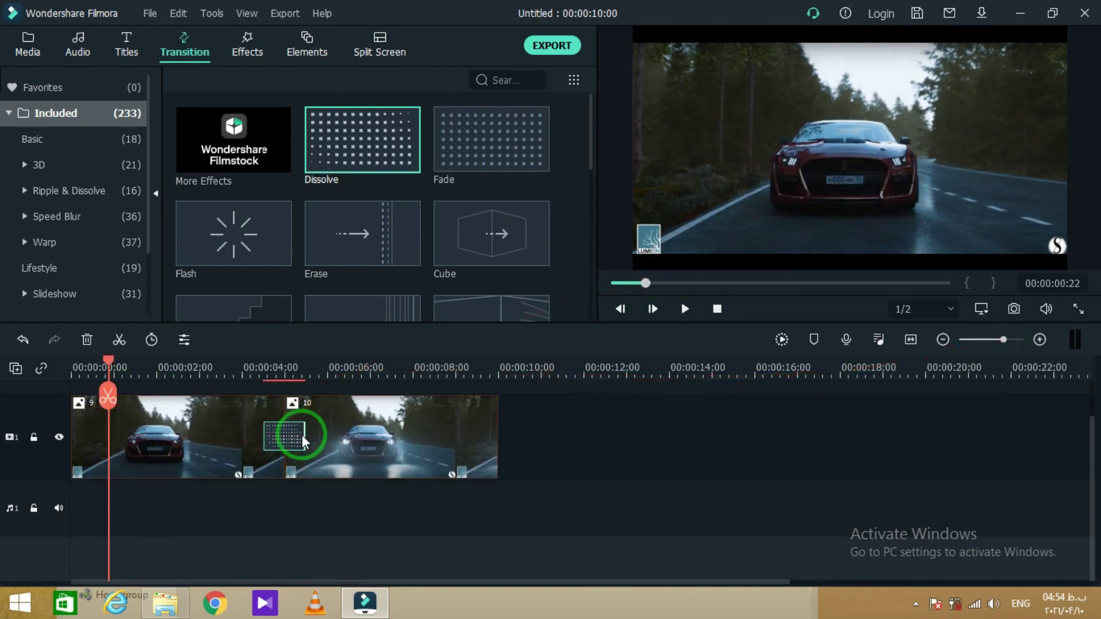
pyautogui.click(683, 312)
pyautogui.click(290, 436)
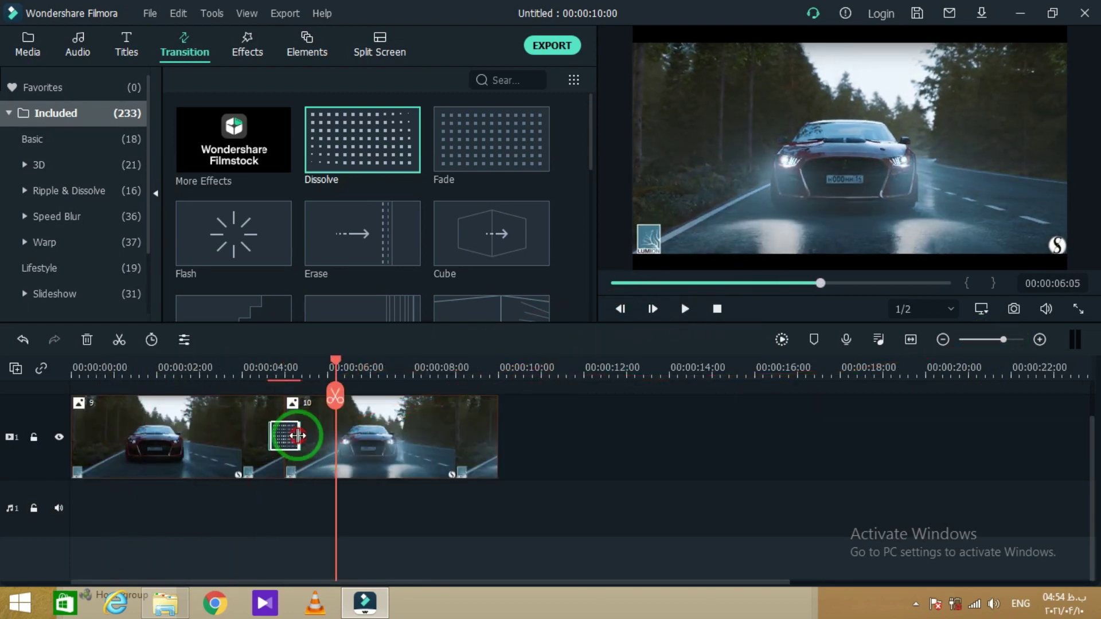
pyautogui.click(268, 370)
pyautogui.click(680, 310)
# Put rain_drops on a second track above the renders, ending at 00:00:10:00
pyautogui.click(265, 369)
pyautogui.hotkey('alt', '1')
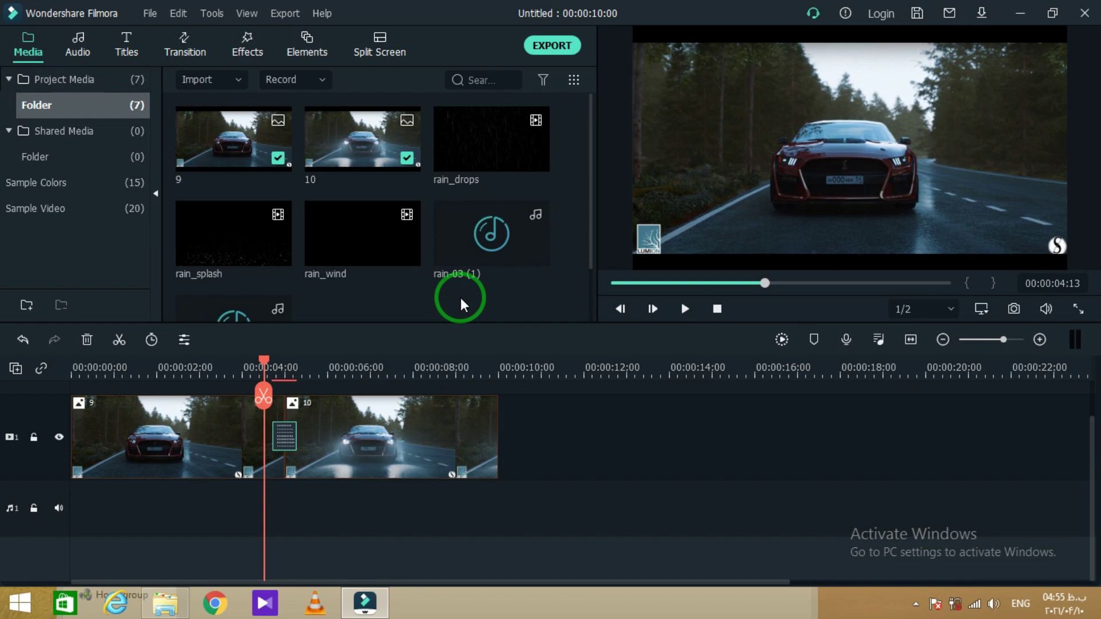
pyautogui.moveTo(489, 159); pyautogui.dragTo(64, 414)
pyautogui.moveTo(288, 589); pyautogui.dragTo(253, 421)
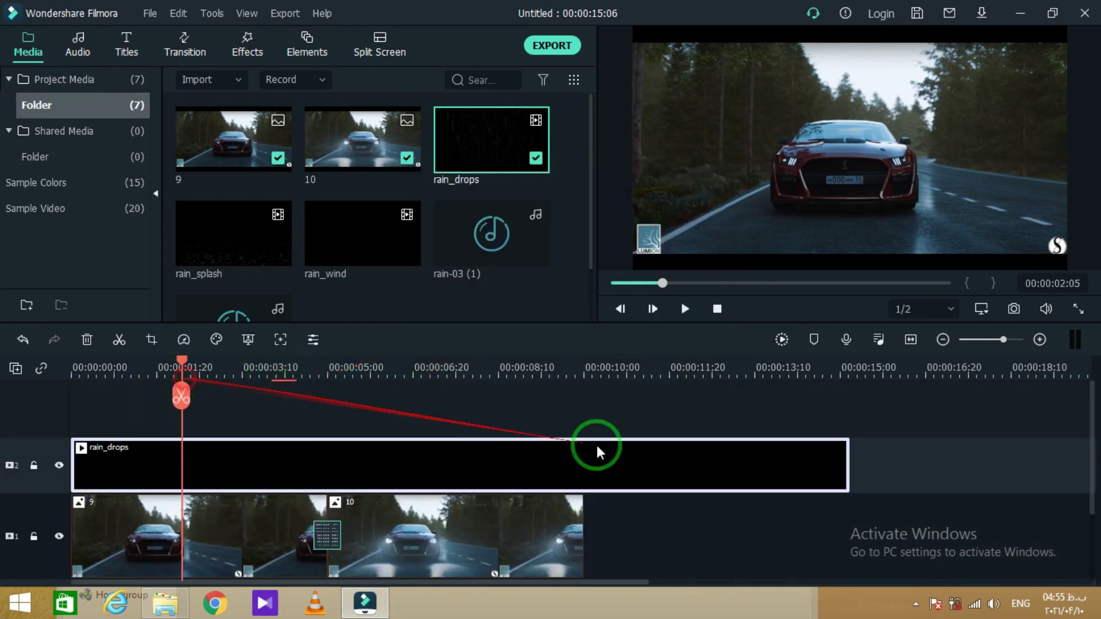
pyautogui.click(849, 466)
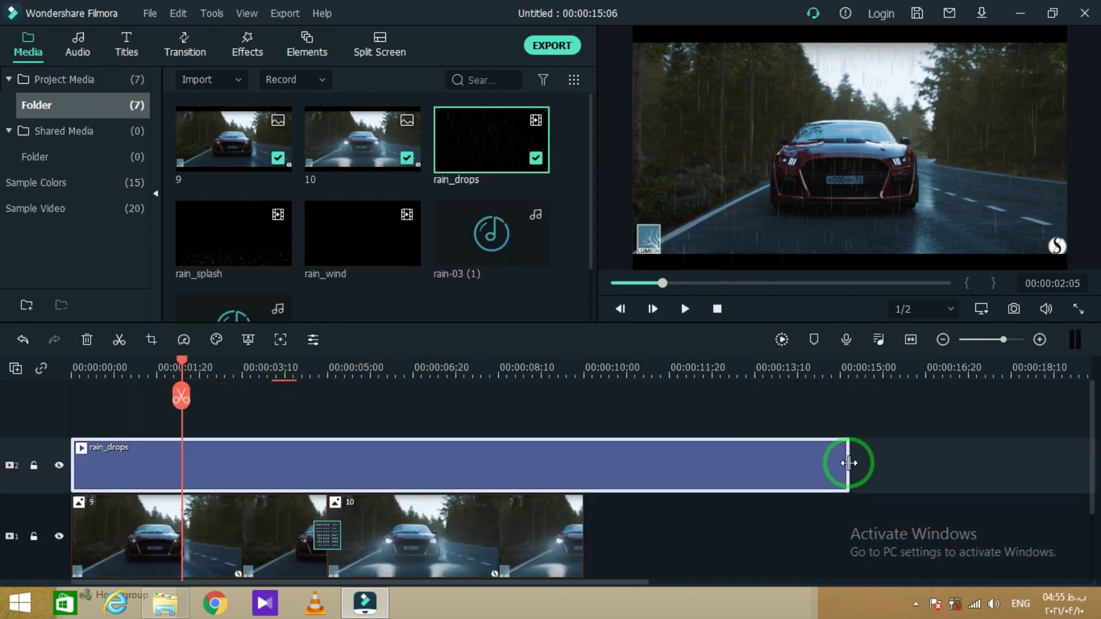
pyautogui.moveTo(807, 472); pyautogui.dragTo(583, 462)
# Preview the rain overlay, then return the playhead to about 3 seconds
pyautogui.click(687, 308)
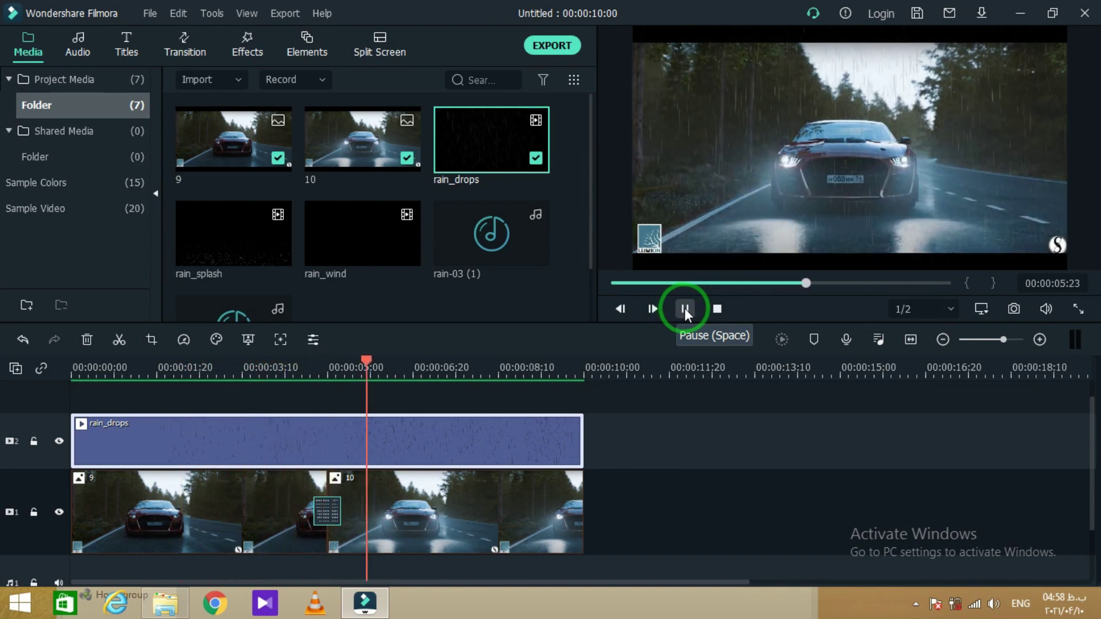
pyautogui.press('space')
pyautogui.moveTo(407, 367); pyautogui.dragTo(246, 315)
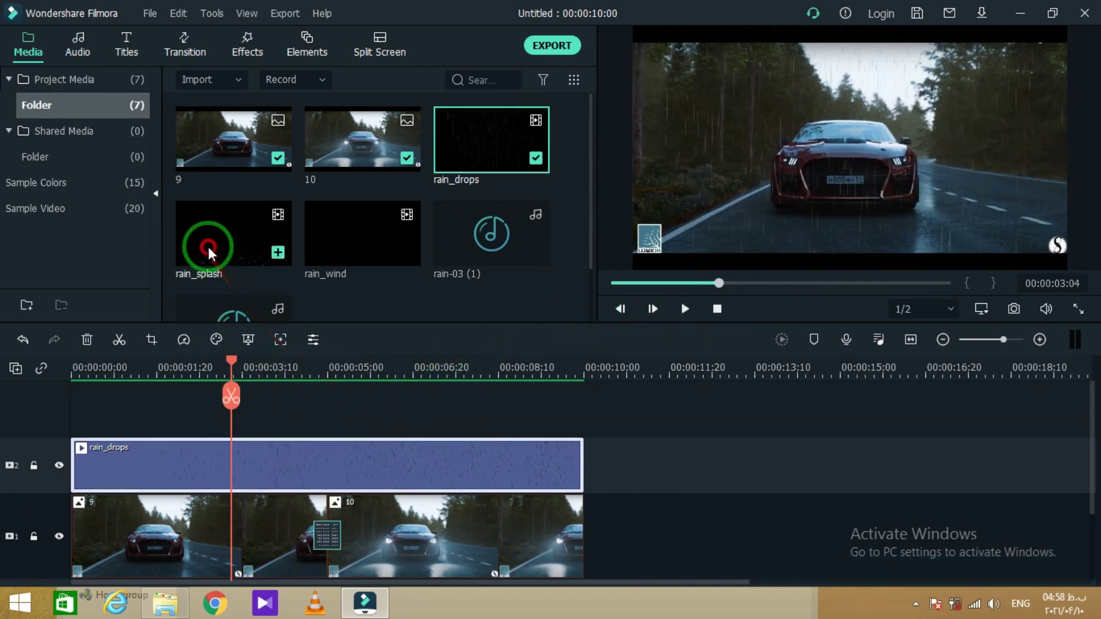
# Place rain_splash on a third track, trimmed to end at 10 seconds
pyautogui.moveTo(209, 252); pyautogui.dragTo(74, 411)
pyautogui.moveTo(554, 431); pyautogui.dragTo(799, 409)
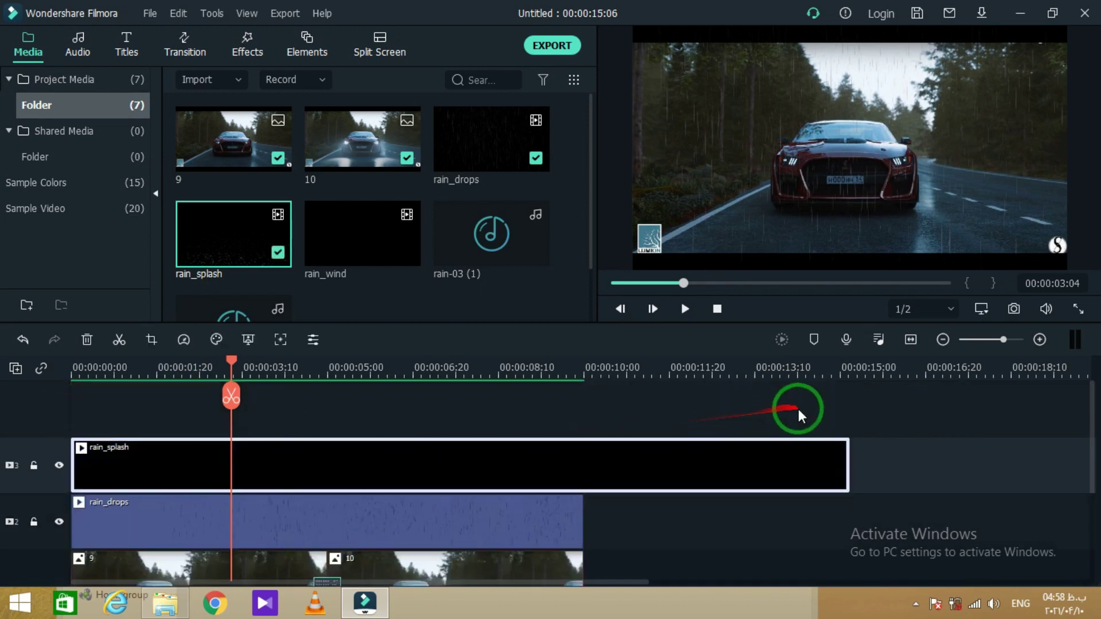
pyautogui.moveTo(848, 452); pyautogui.dragTo(582, 450)
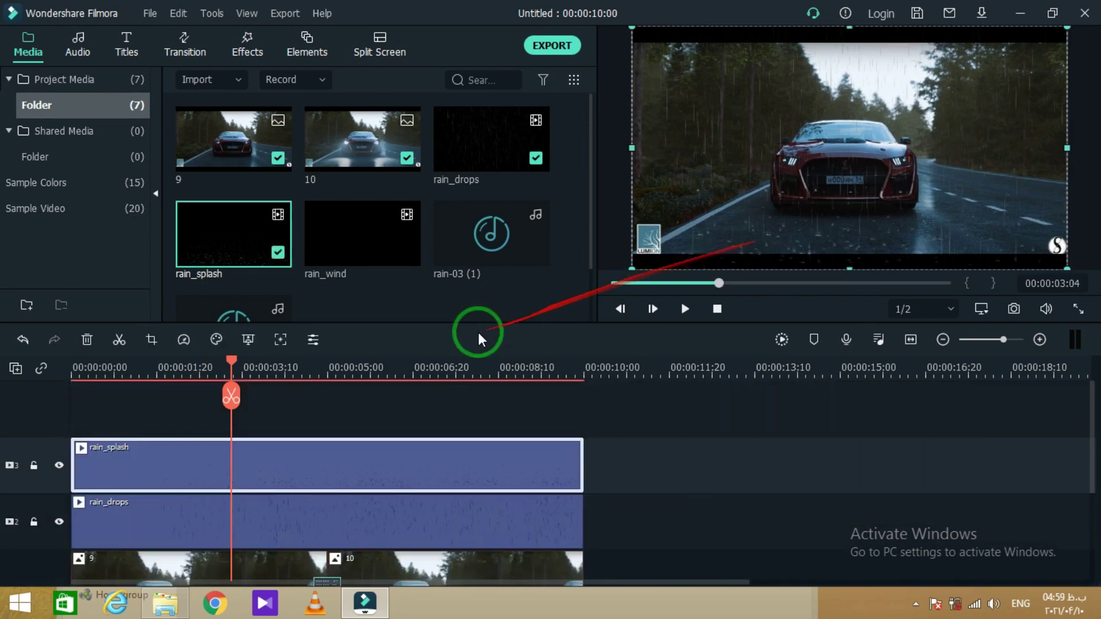
# Crop rain_splash to a 1920×326 strip and move it down onto the road
pyautogui.click(151, 340)
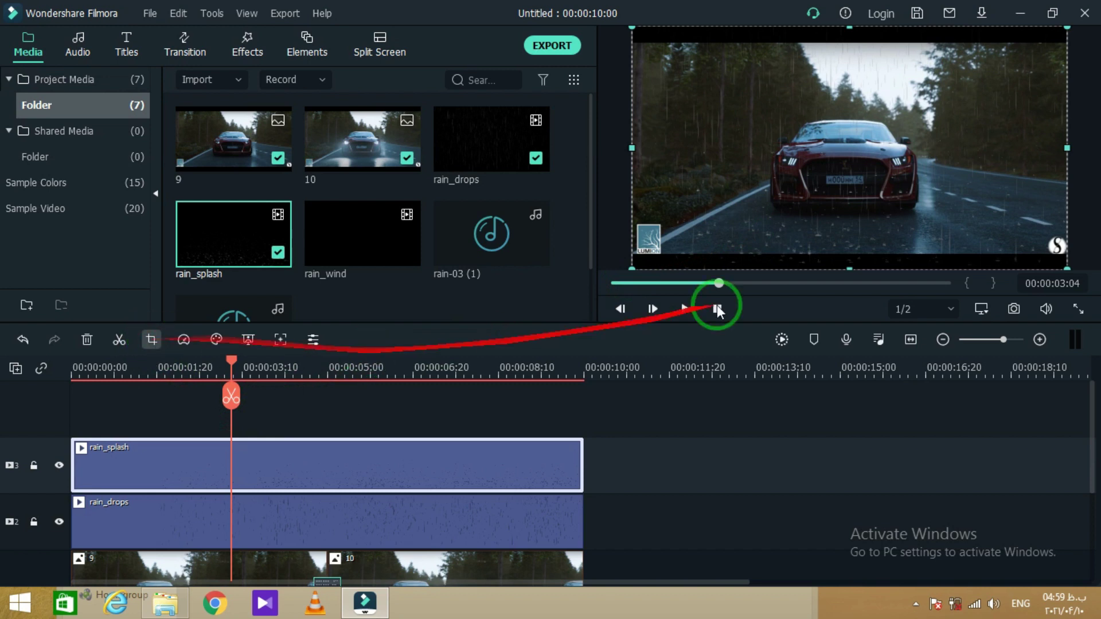
pyautogui.moveTo(545, 76); pyautogui.dragTo(553, 314)
pyautogui.click(720, 501)
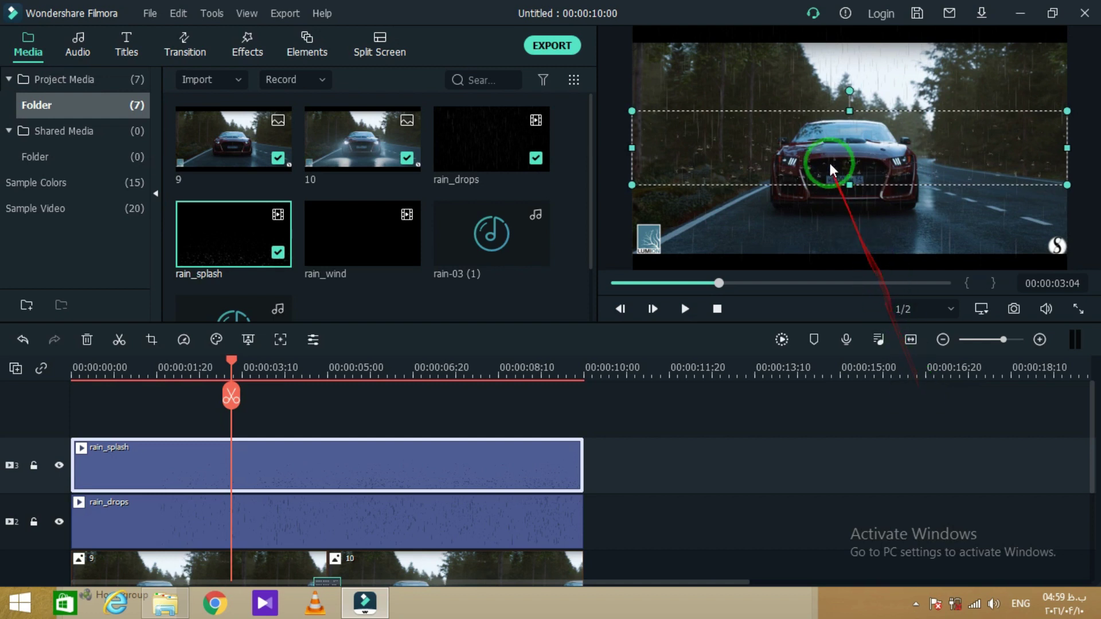
pyautogui.moveTo(825, 181); pyautogui.dragTo(823, 232)
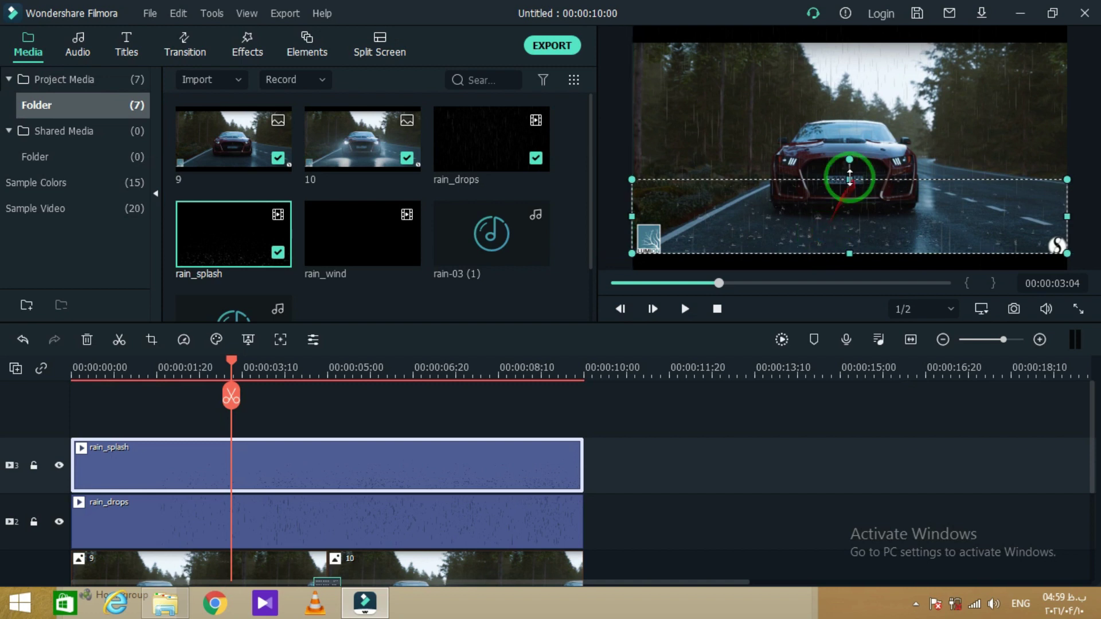
pyautogui.moveTo(850, 176); pyautogui.dragTo(838, 200)
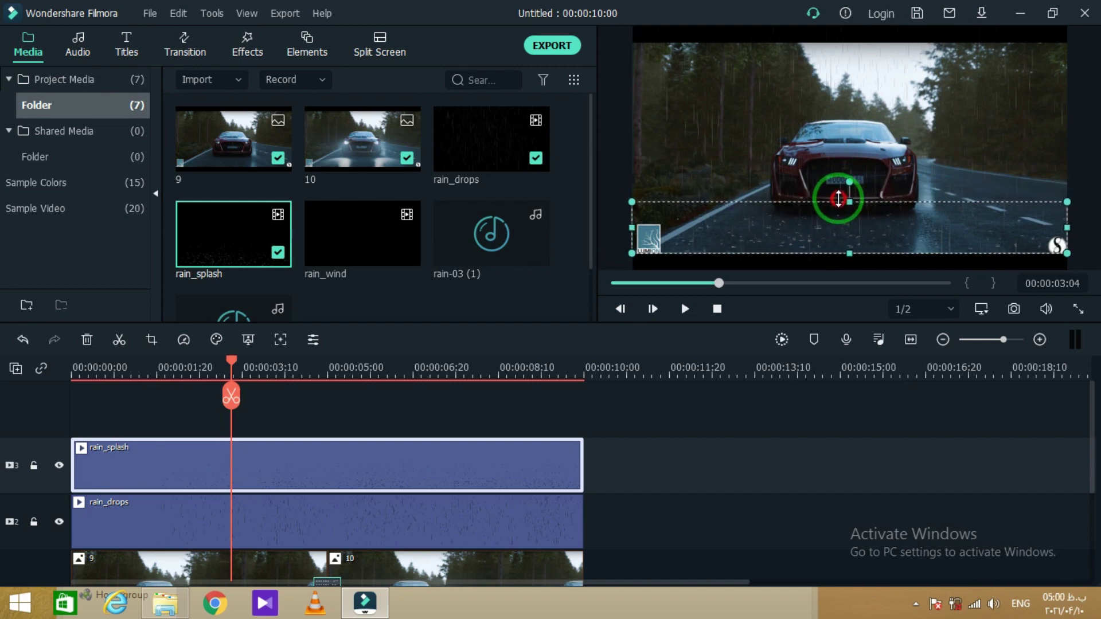
pyautogui.click(275, 258)
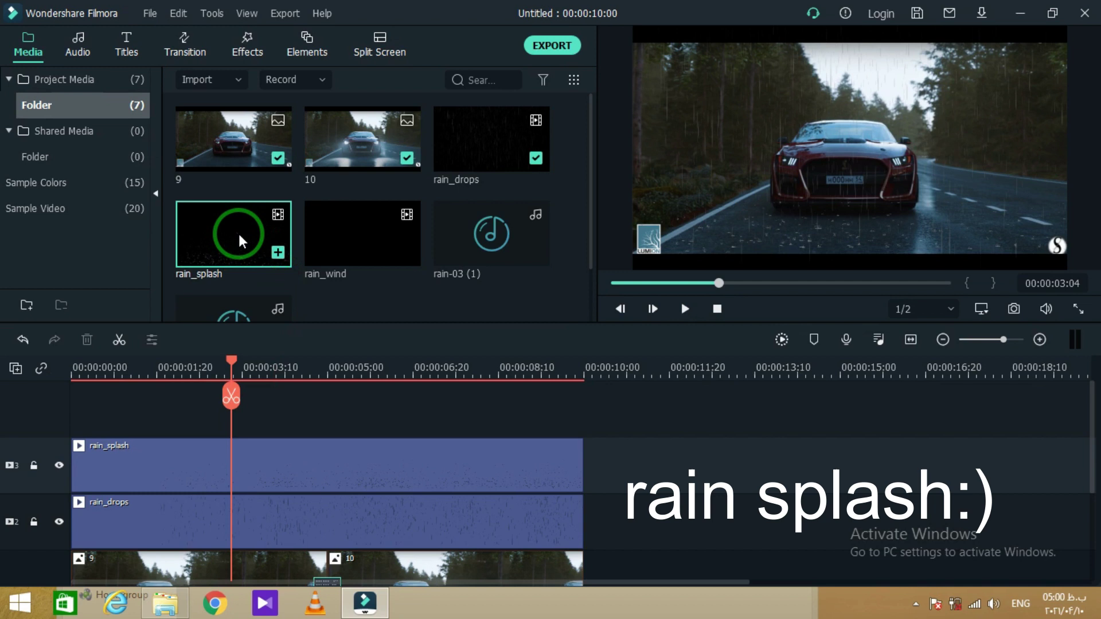
# Add a rain_splash on track 4 ending at 10 s, crop it smaller, shift it right
pyautogui.moveTo(239, 235); pyautogui.dragTo(71, 412)
pyautogui.moveTo(849, 456); pyautogui.dragTo(585, 478)
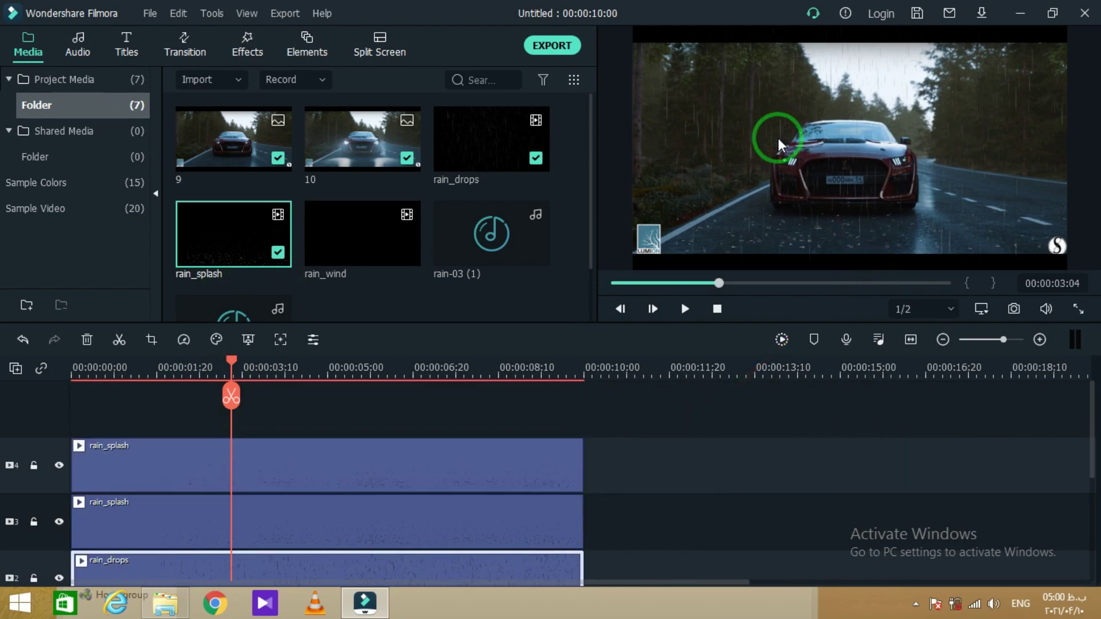
pyautogui.click(152, 340)
pyautogui.moveTo(654, 270); pyautogui.dragTo(670, 270)
pyautogui.moveTo(767, 97); pyautogui.dragTo(679, 344)
pyautogui.click(718, 503)
pyautogui.moveTo(857, 194)
pyautogui.mouseDown()
pyautogui.moveTo(811, 197)
pyautogui.moveTo(1003, 201)
pyautogui.moveTo(975, 191)
pyautogui.mouseUp()
# Paste a third rain_splash on track 5, crop it to 341×270, move it lower left
pyautogui.hotkey('ctrl', 'v')
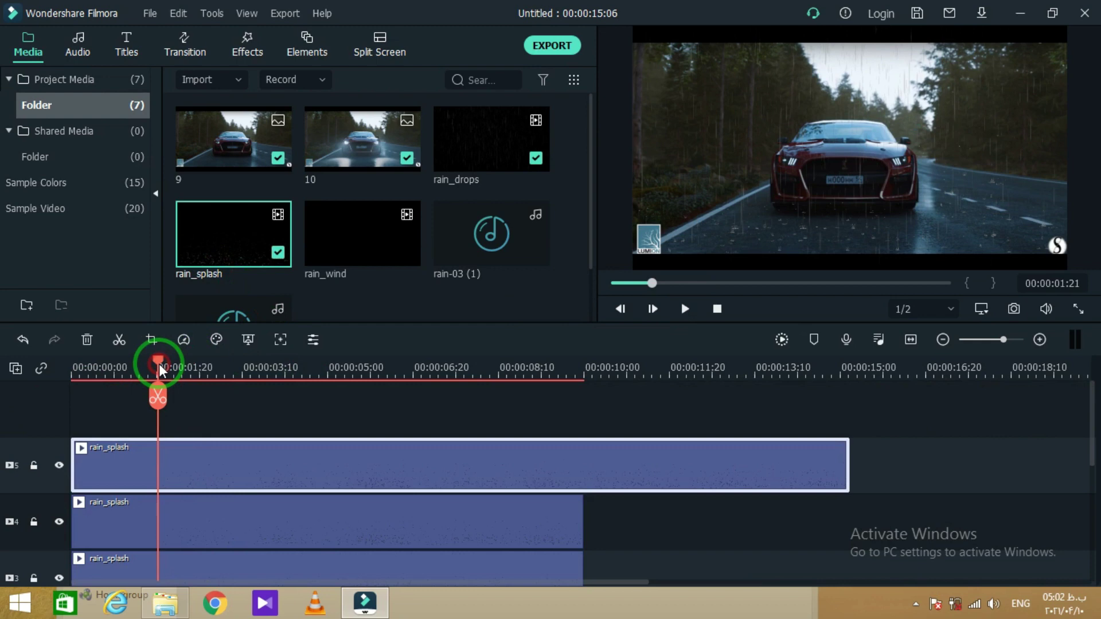
pyautogui.click(152, 340)
pyautogui.moveTo(851, 295); pyautogui.dragTo(349, 295)
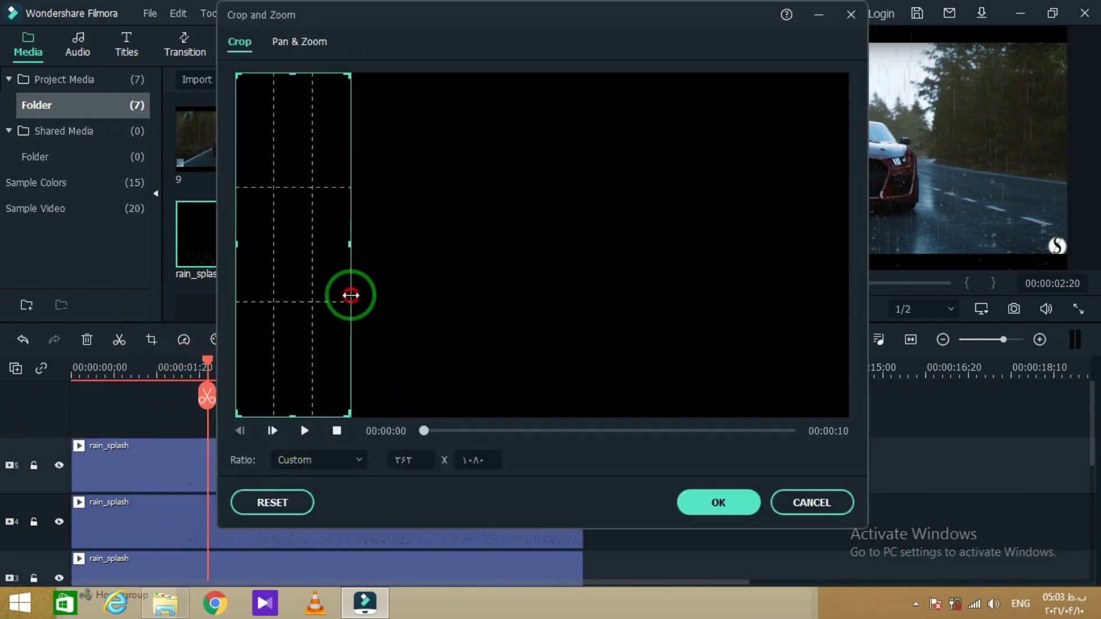
pyautogui.moveTo(551, 22); pyautogui.dragTo(344, 22)
pyautogui.moveTo(44, 84); pyautogui.dragTo(45, 320)
pyautogui.moveTo(123, 383); pyautogui.dragTo(81, 369)
pyautogui.click(517, 503)
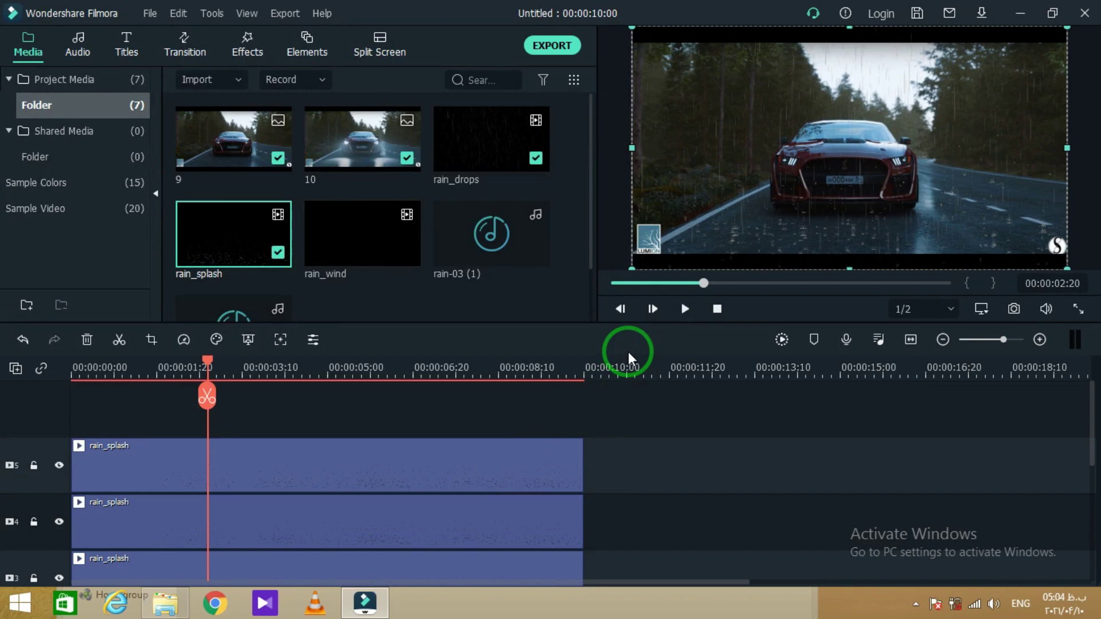
pyautogui.moveTo(902, 167); pyautogui.dragTo(747, 209)
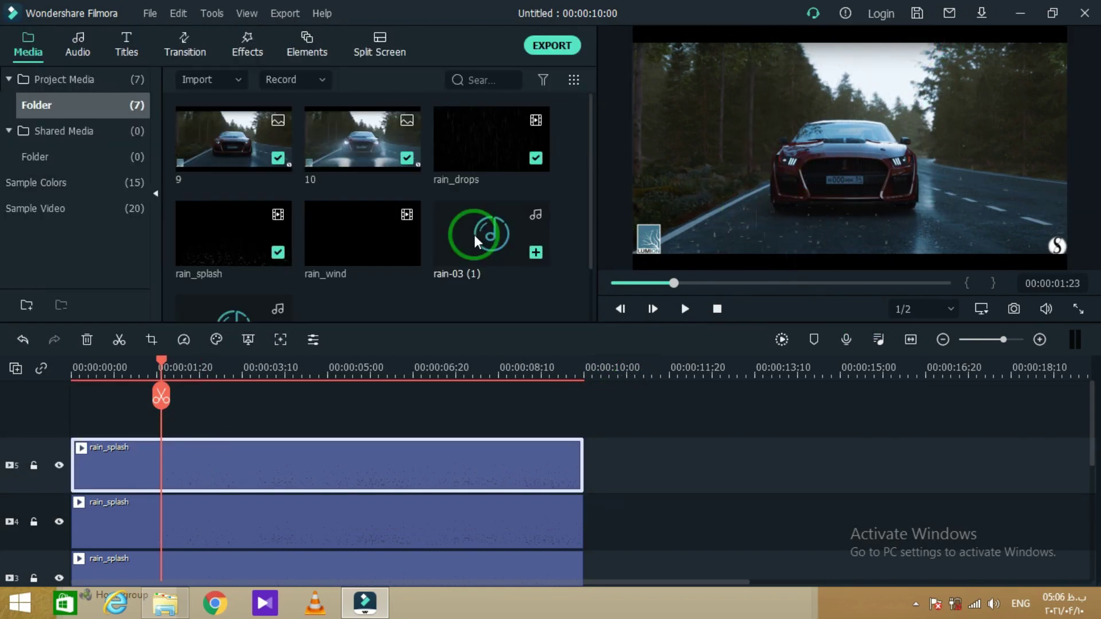
# Place rain-03 (1) on audio track 1, trimmed to the 10-second video length
pyautogui.moveTo(474, 235); pyautogui.dragTo(443, 406)
pyautogui.moveTo(476, 247); pyautogui.dragTo(74, 514)
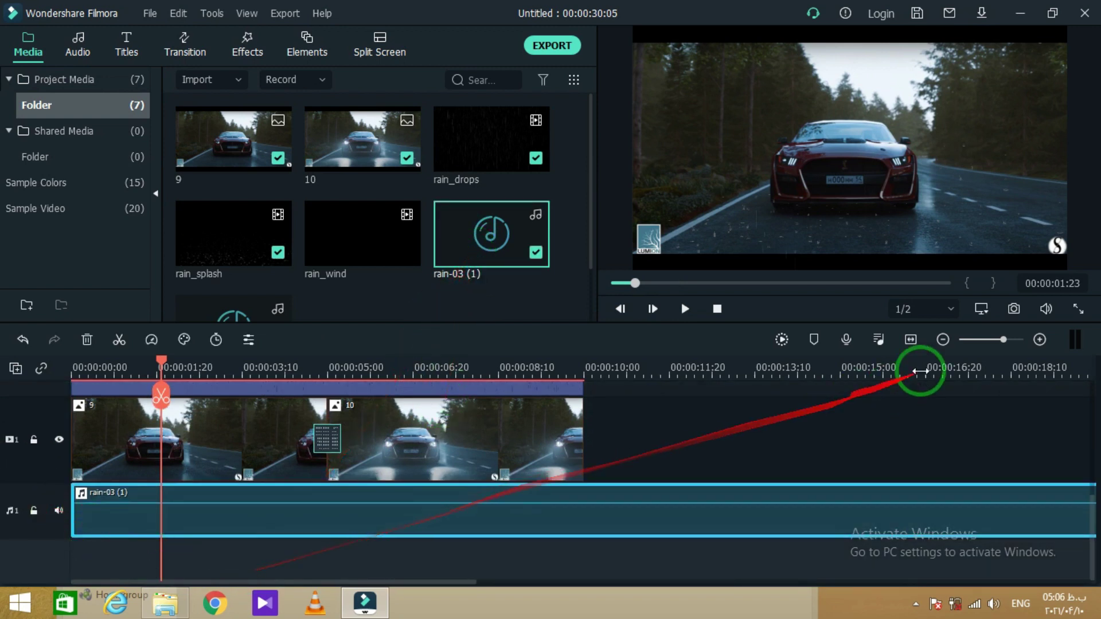
pyautogui.moveTo(1003, 339); pyautogui.dragTo(991, 339)
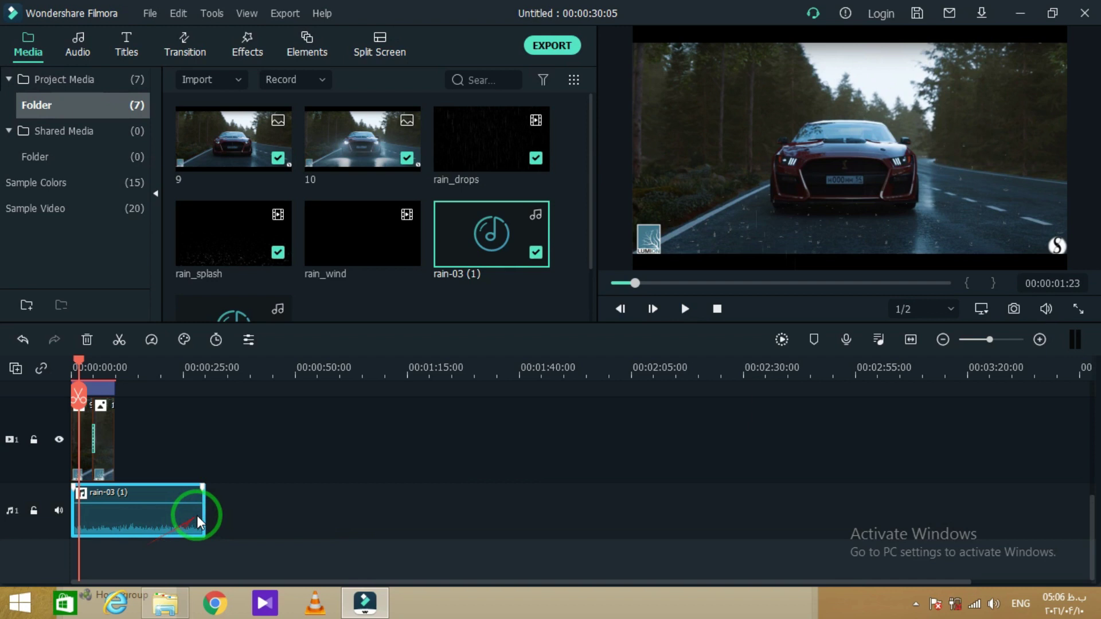
pyautogui.moveTo(205, 513); pyautogui.dragTo(115, 513)
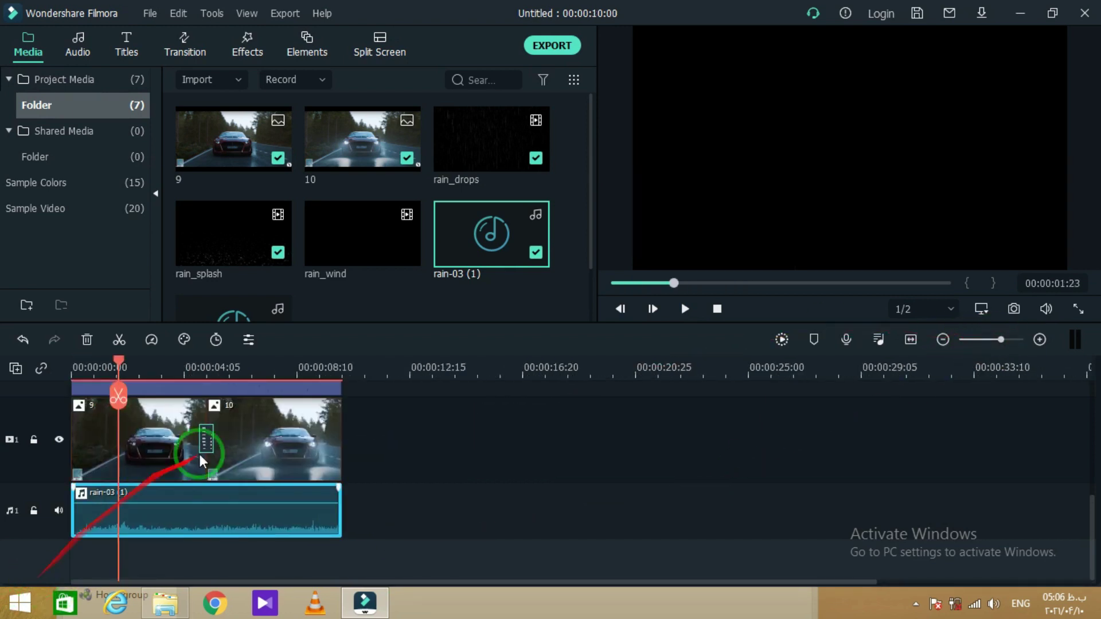
# Add the VEHCar starting and departure sound on audio track 2
pyautogui.moveTo(233, 313); pyautogui.dragTo(239, 549)
pyautogui.moveTo(754, 505); pyautogui.dragTo(266, 522)
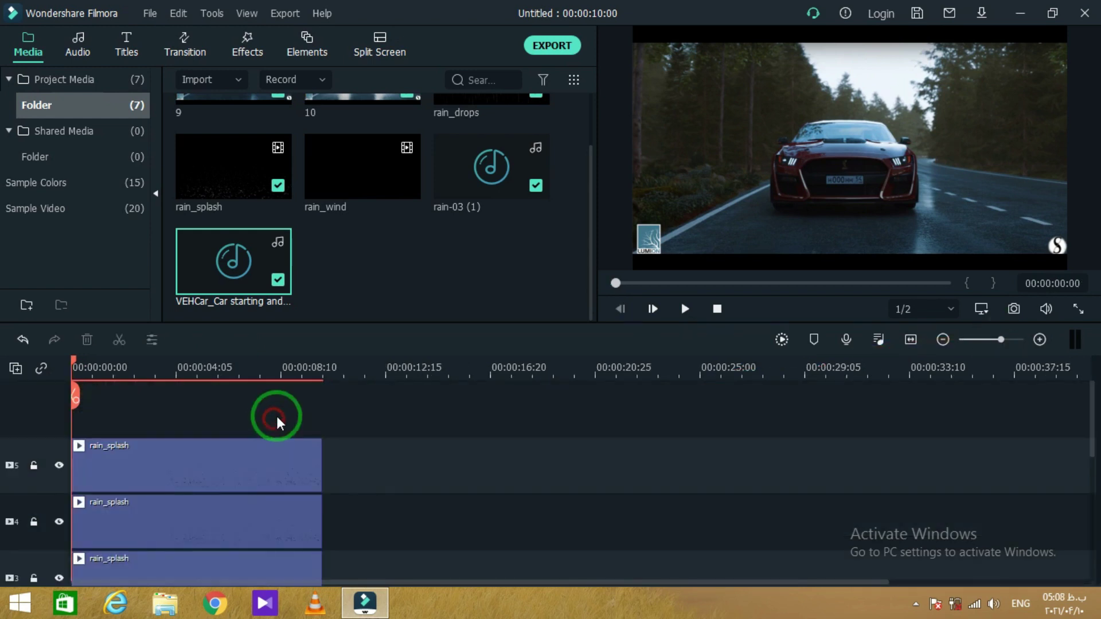
pyautogui.scroll(2, 392, 287)
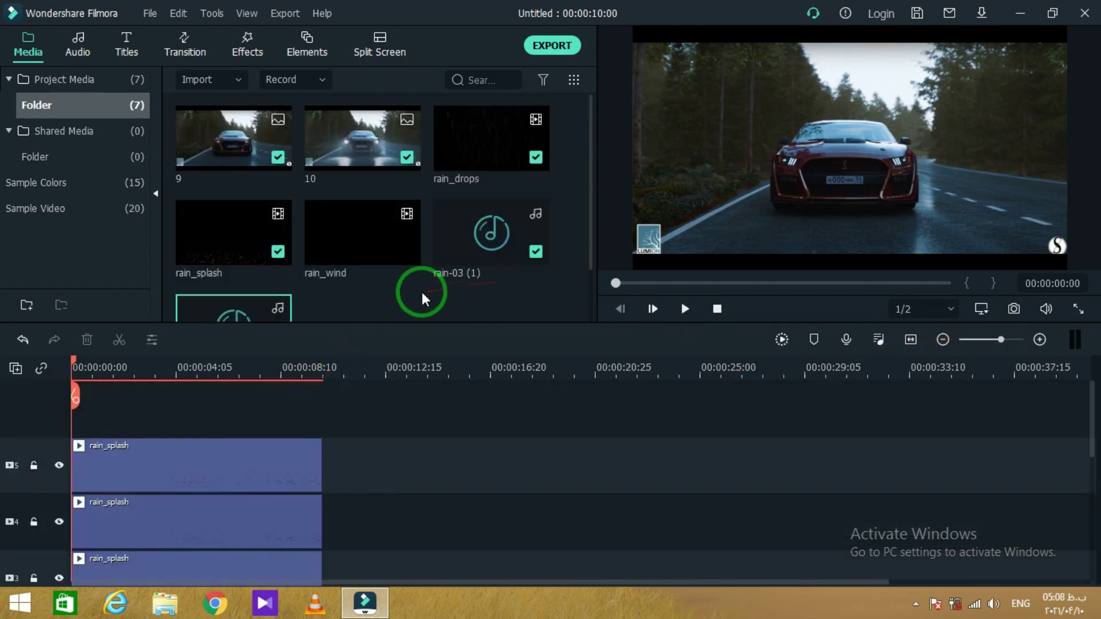
# Drop rain_wind on a new sixth video track with its end at 10 seconds
pyautogui.moveTo(367, 243)
pyautogui.moveTo(363, 235); pyautogui.dragTo(75, 411)
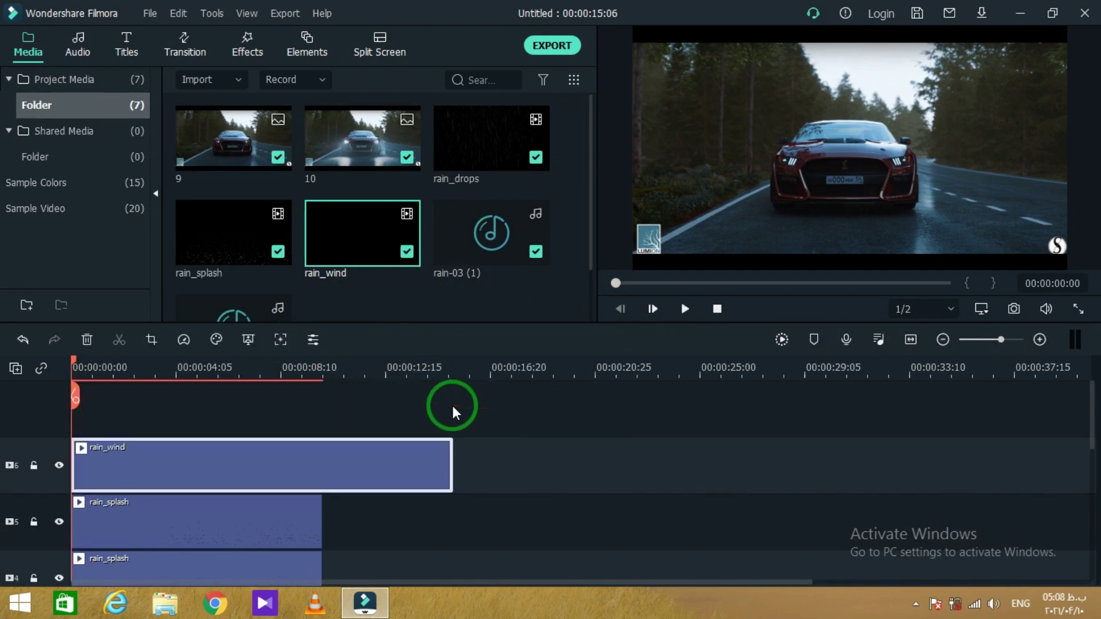
pyautogui.moveTo(451, 461); pyautogui.dragTo(429, 457)
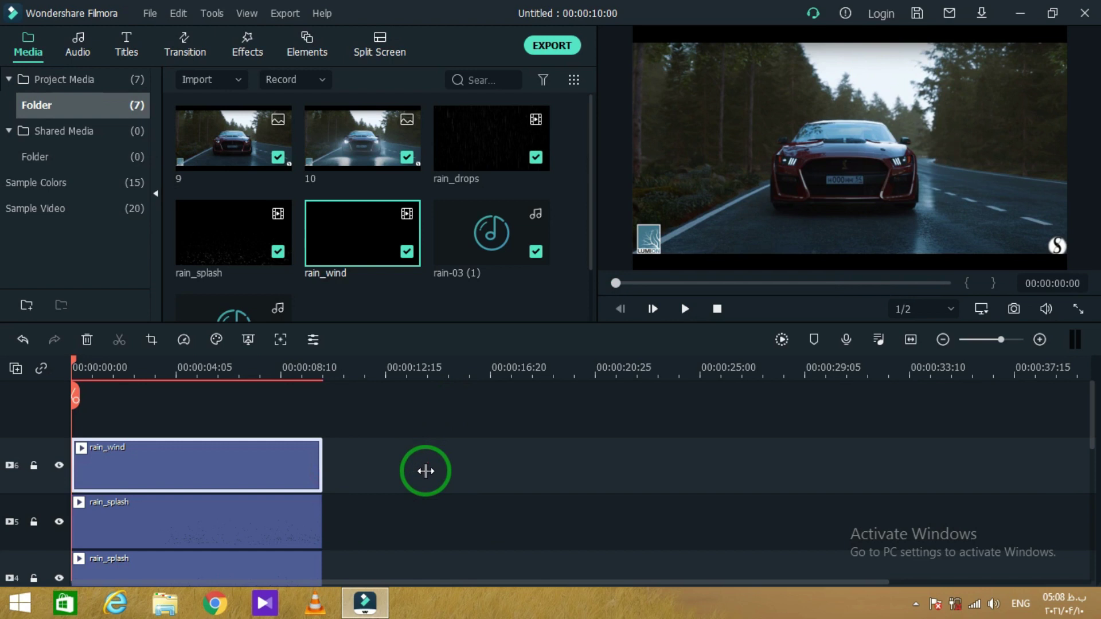
pyautogui.scroll(-6, 425, 471)
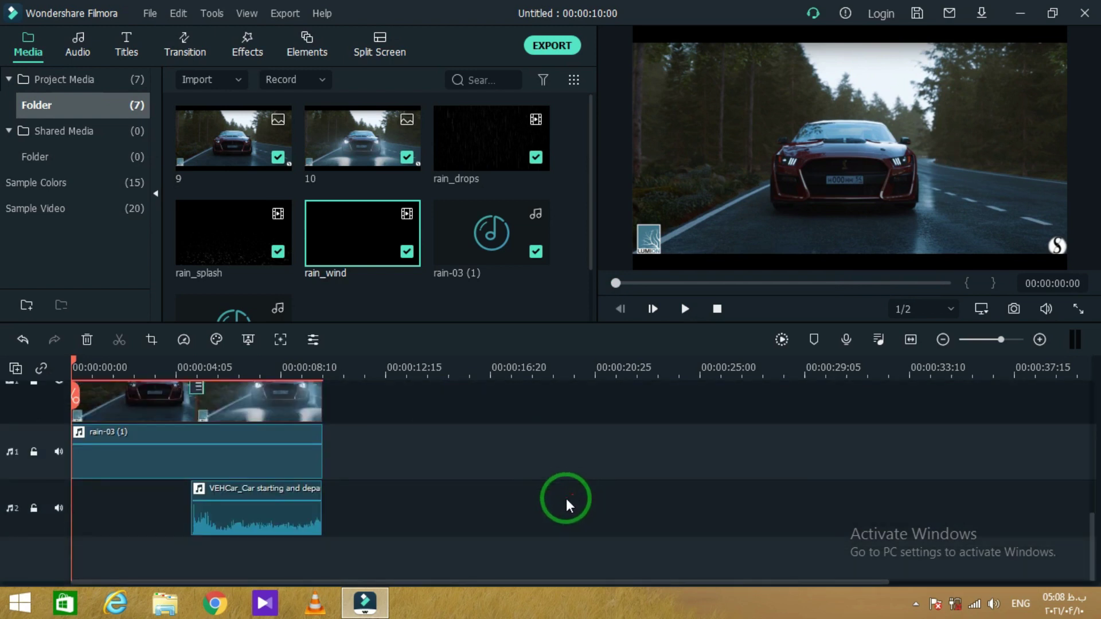
# Split rain-03 (1) at 0:12 and 0:15 and lower the short piece's volume
pyautogui.click(1008, 339)
pyautogui.click(101, 433)
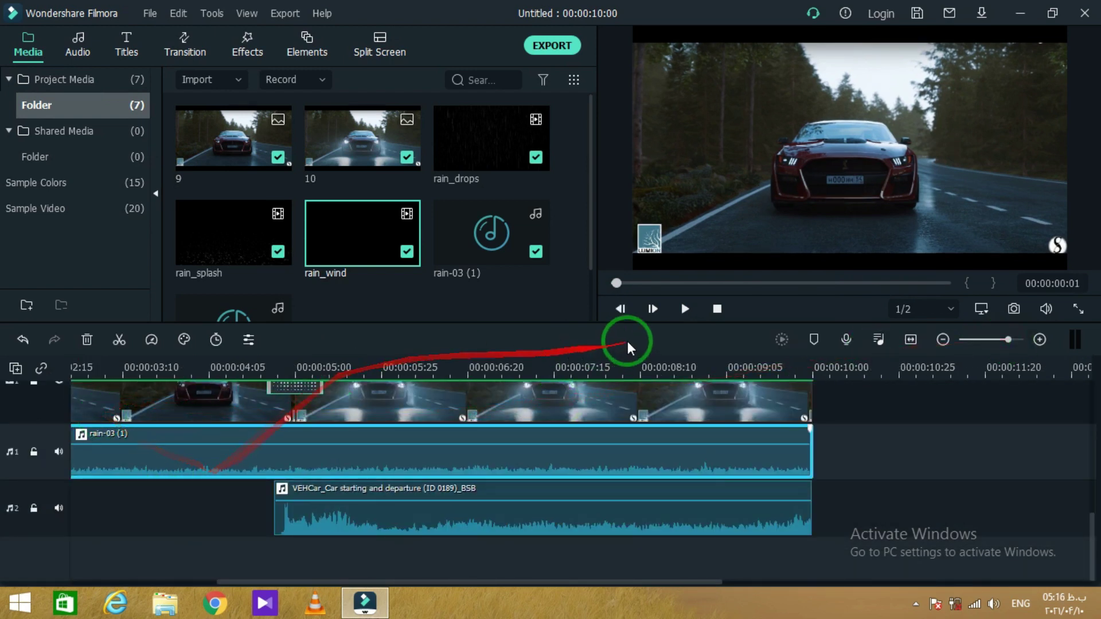
pyautogui.moveTo(614, 285); pyautogui.dragTo(567, 291)
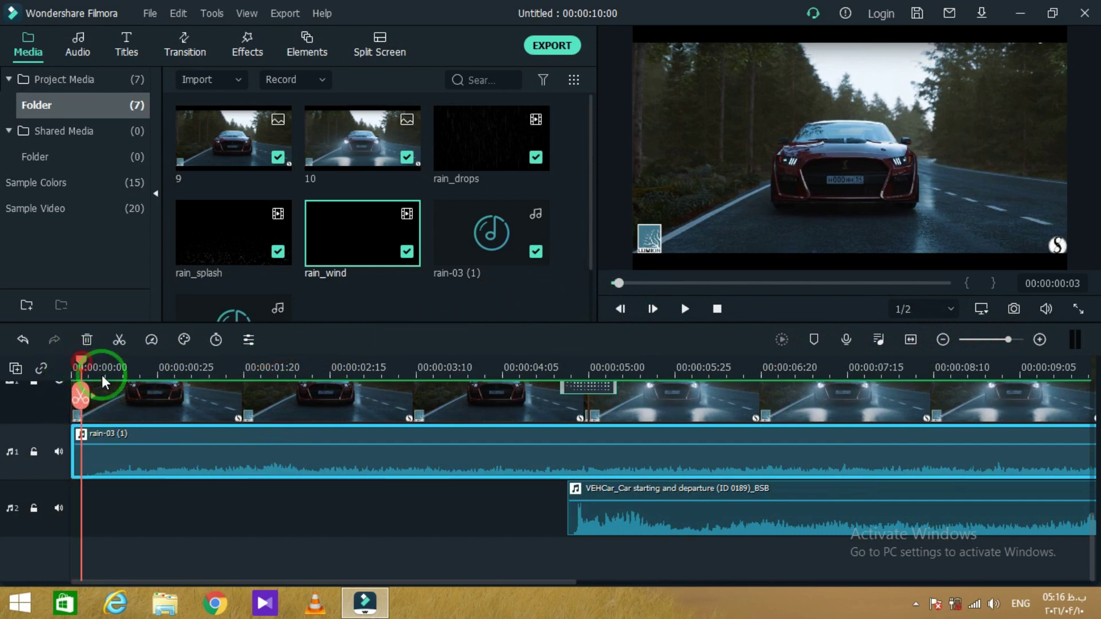
pyautogui.click(117, 342)
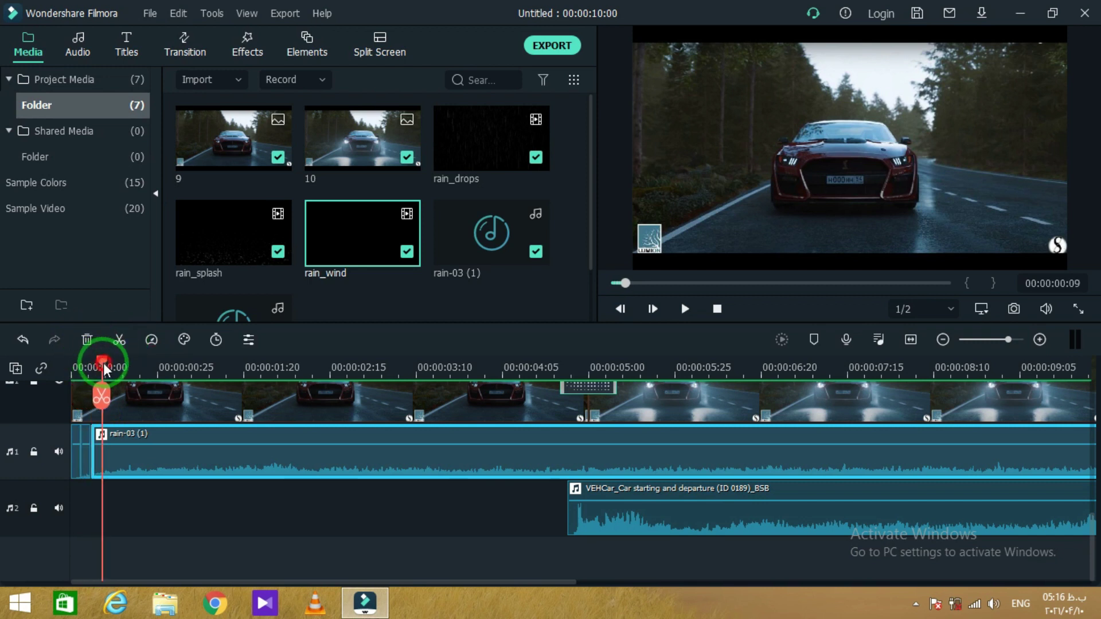
pyautogui.press('Right')
pyautogui.press('Right')
pyautogui.press('Right')
pyautogui.click(119, 342)
pyautogui.moveTo(74, 455); pyautogui.dragTo(103, 446)
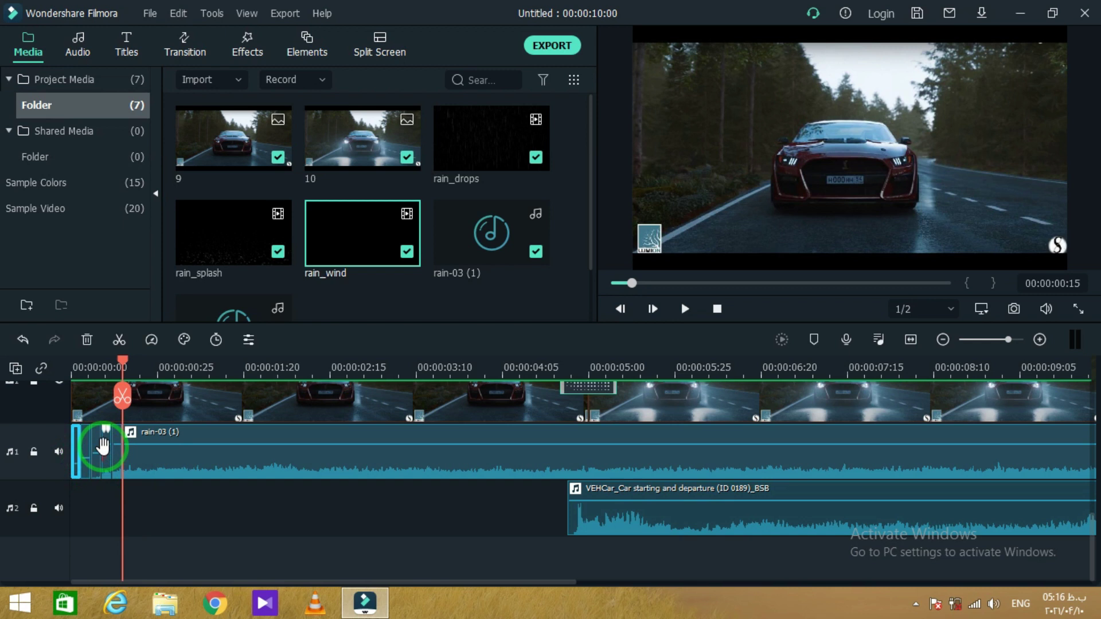
pyautogui.press('Home')
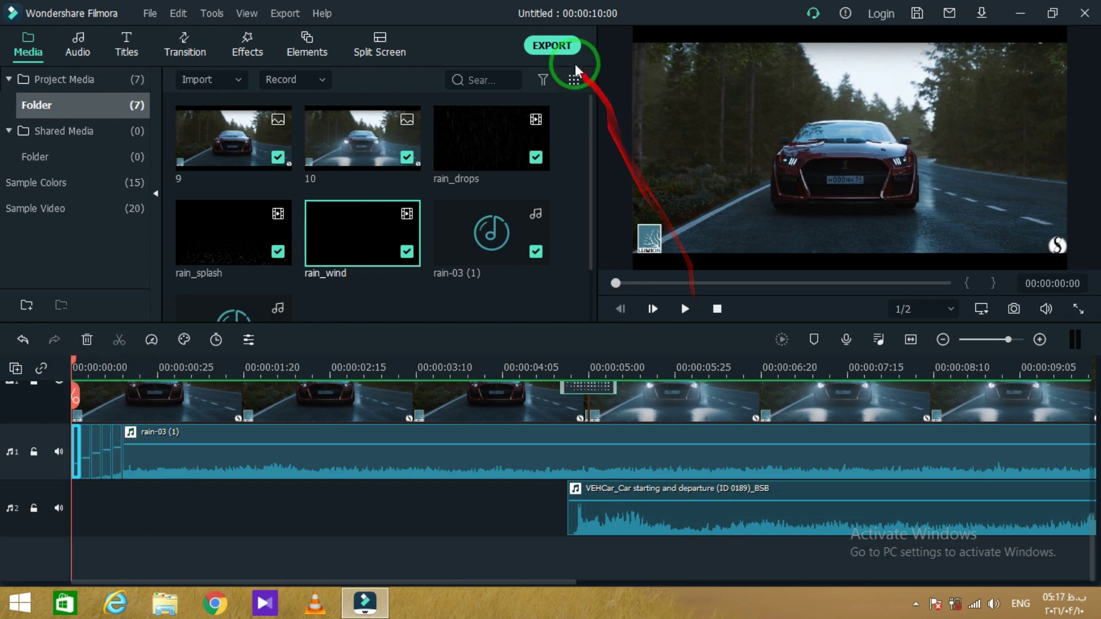
pyautogui.click(683, 305)
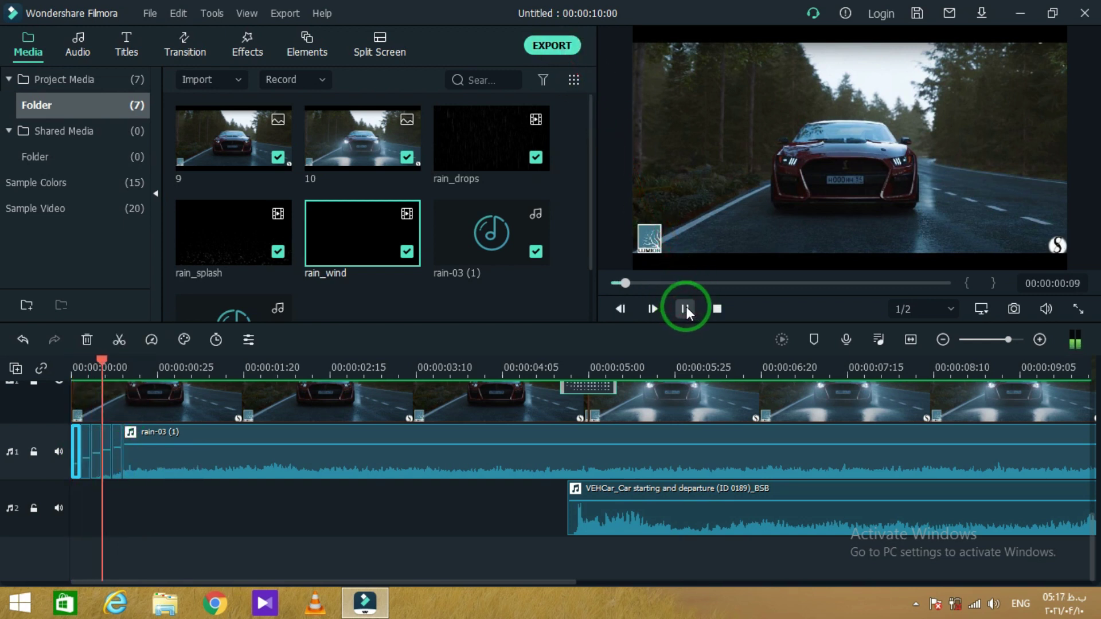
pyautogui.click(686, 307)
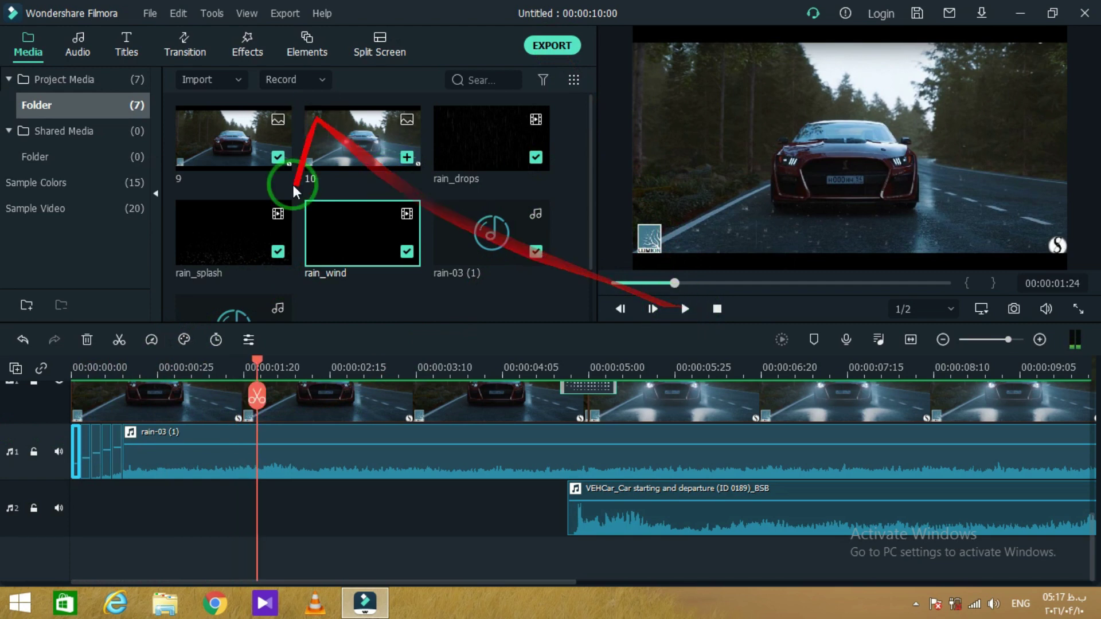
pyautogui.click(259, 364)
pyautogui.moveTo(260, 363); pyautogui.dragTo(86, 367)
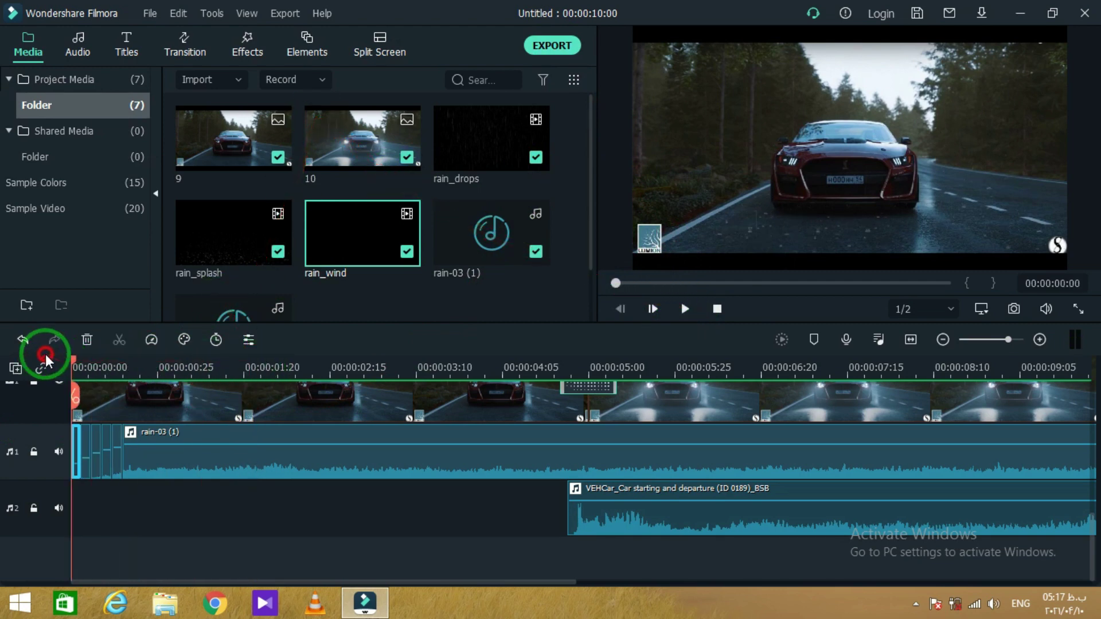
pyautogui.click(570, 56)
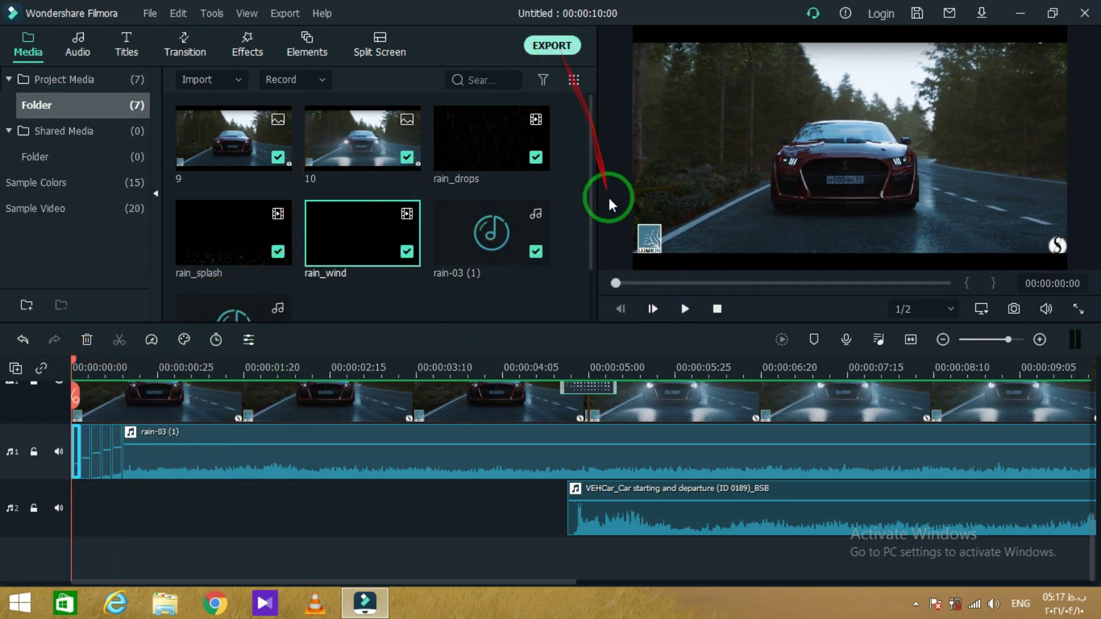